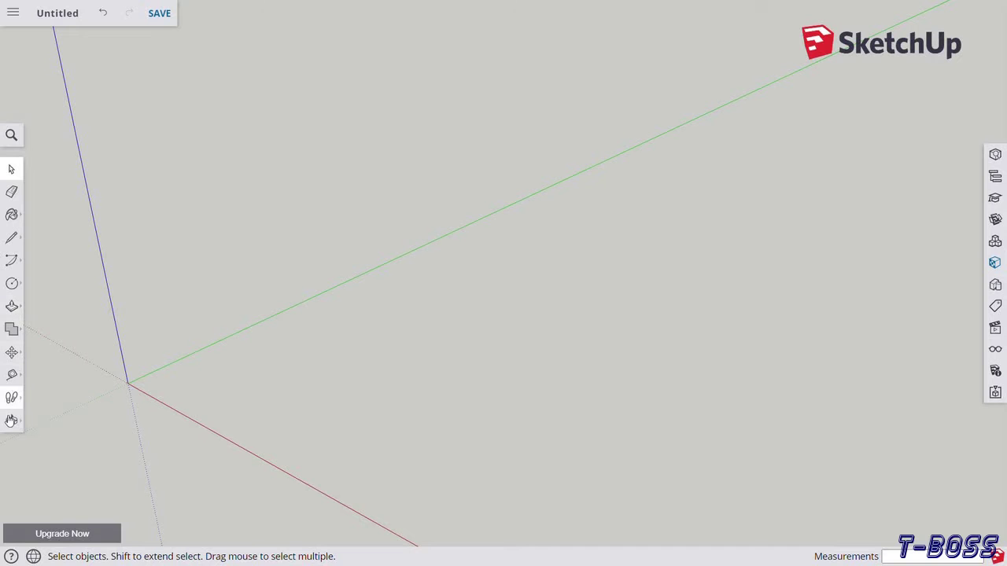
Step: Orbit the empty Untitled model's view to angle the ground plane
left_click(12, 421)
left_click_drag(192, 420, 205, 424)
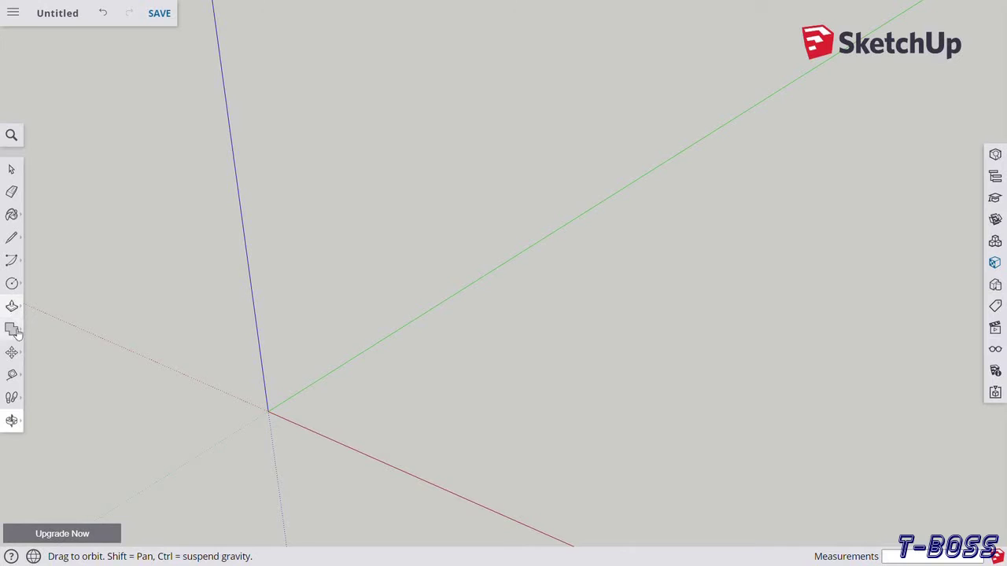
Step: Draw a rectangle on the ground and push/pull it up into a box
left_click(12, 283)
left_click(50, 234)
left_click(335, 426)
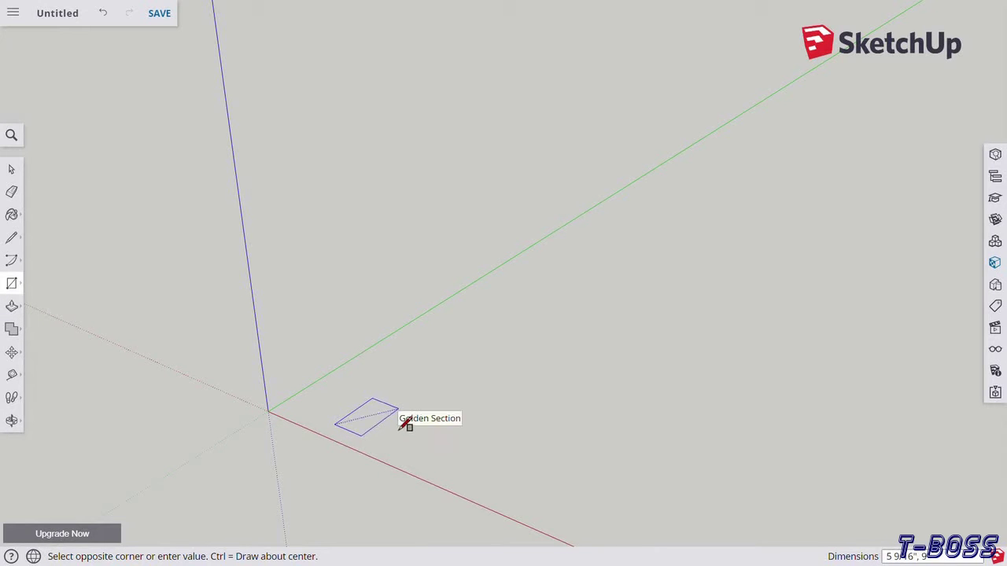
left_click(390, 415)
left_click(13, 421)
scroll(236, 417, "up", 2)
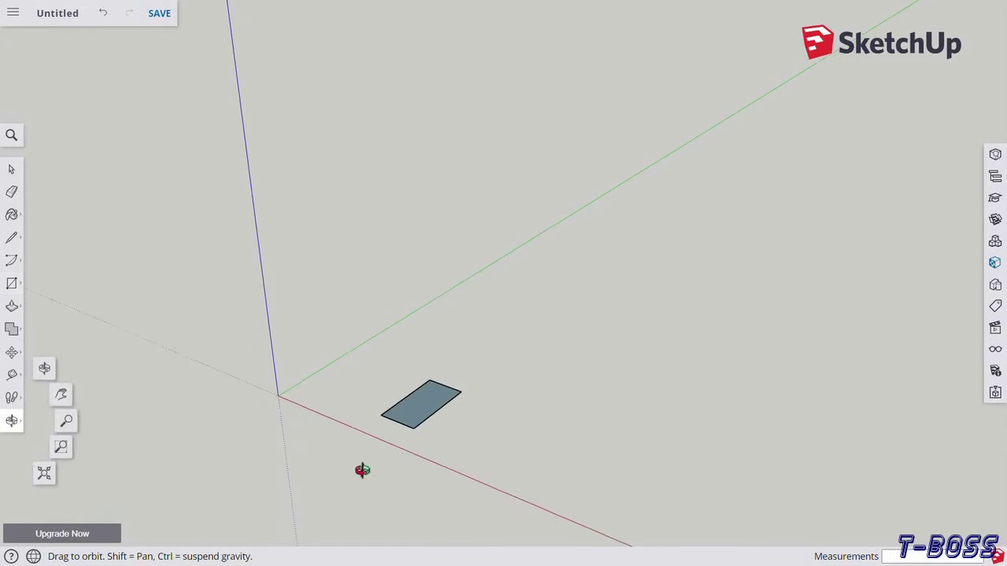
scroll(481, 404, "up", 2)
scroll(480, 404, "up", 3)
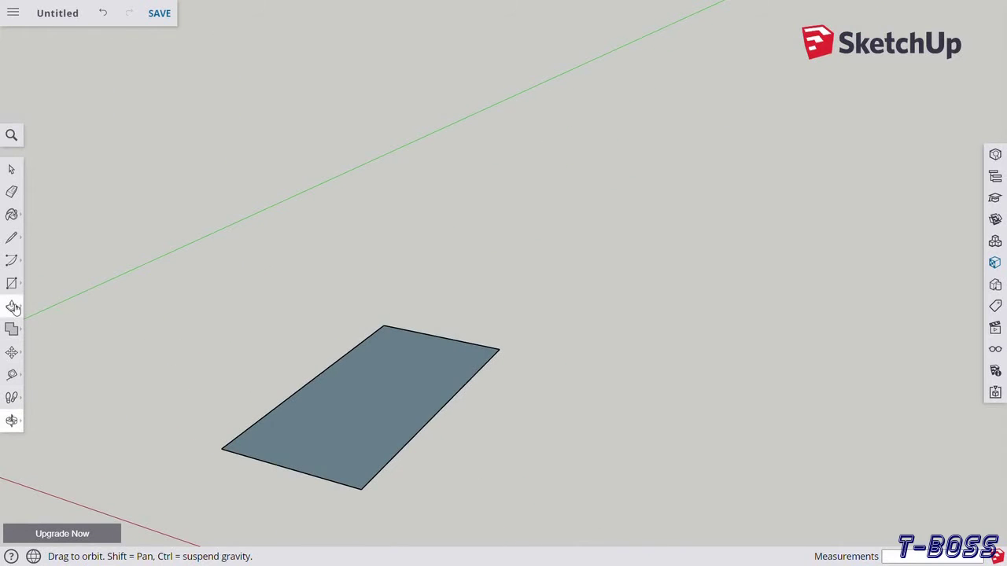
left_click(13, 307)
left_click_drag(353, 438, 333, 373)
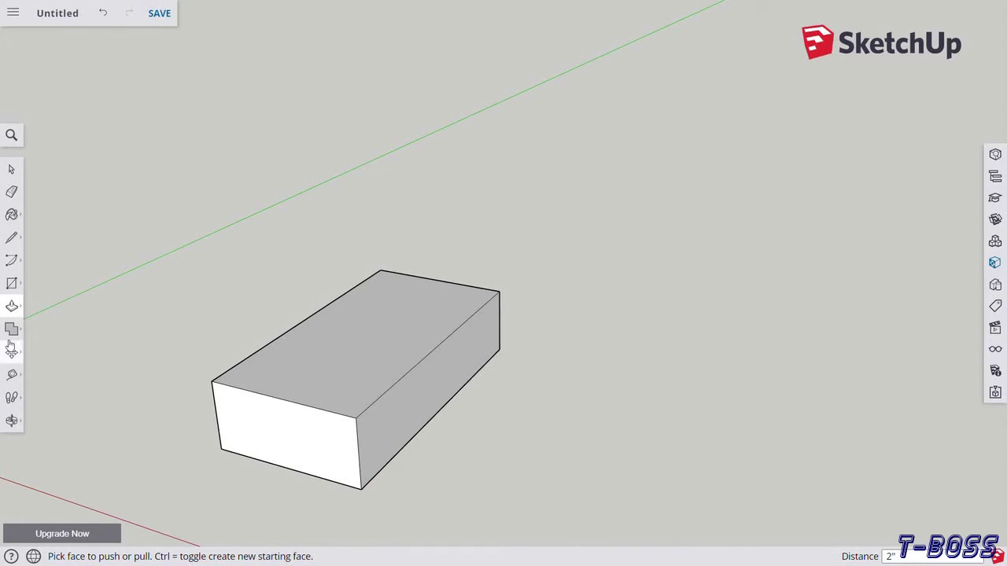
Step: Draw lines across the box's front and right faces near the top edge
left_click(12, 237)
left_click(214, 398)
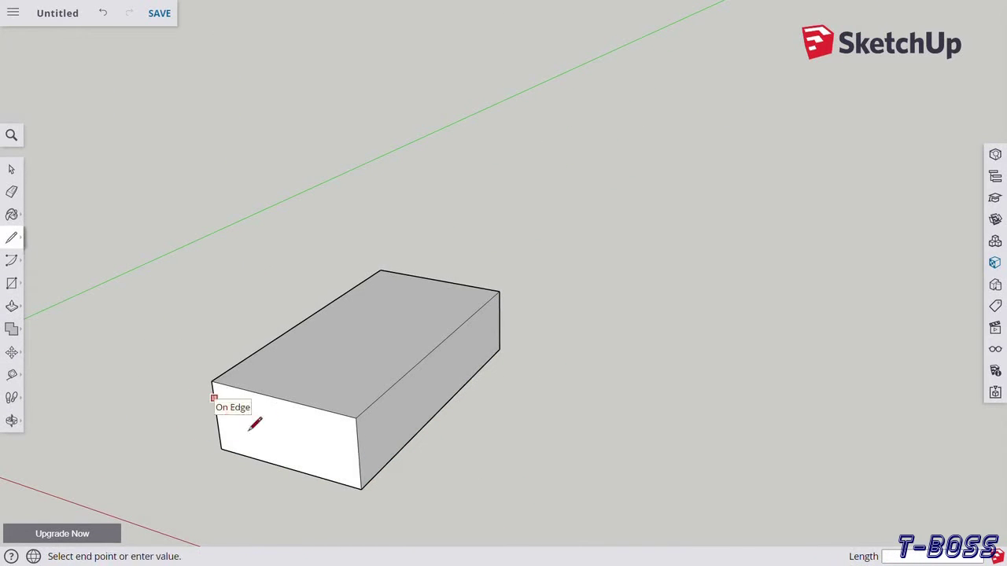
left_click(357, 435)
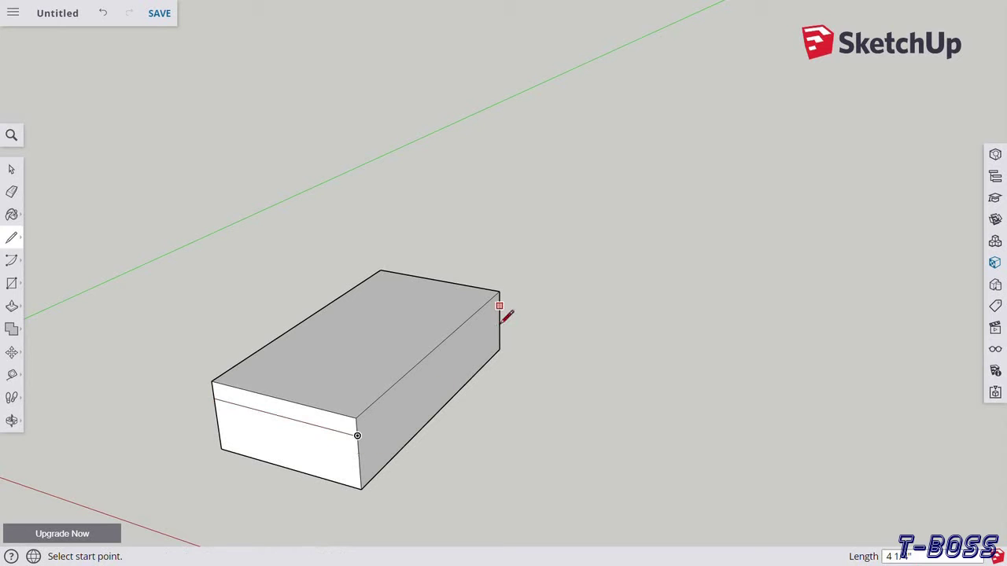
left_click(502, 320)
left_click(360, 452)
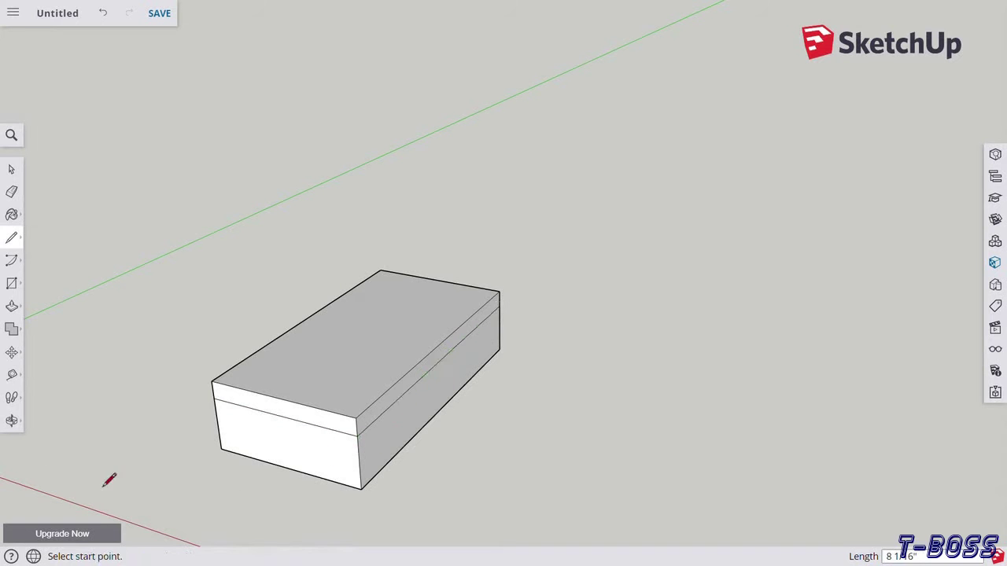
left_click(14, 423)
mouse_move(636, 308)
left_mouse_down()
mouse_move(152, 382)
mouse_move(852, 343)
left_mouse_up()
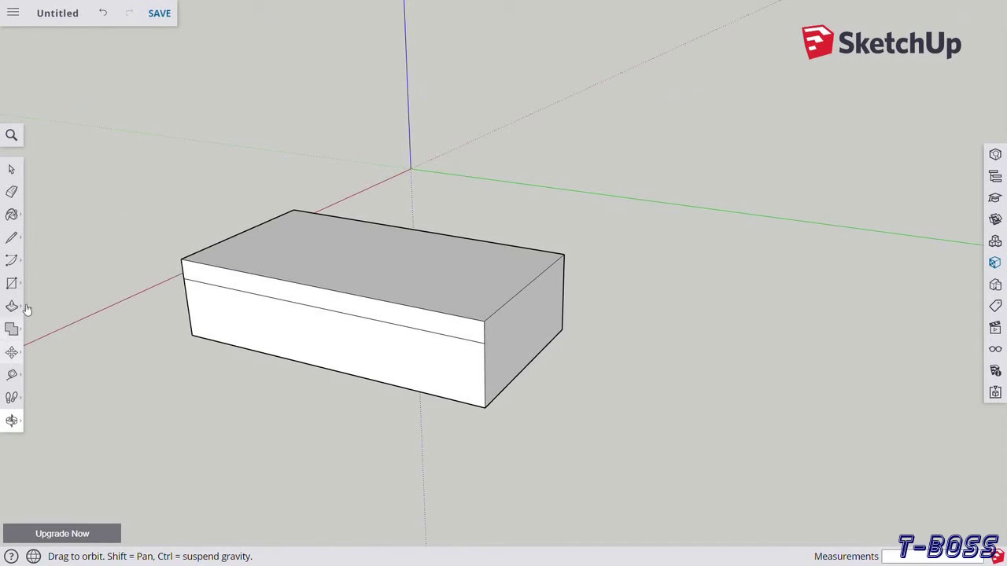
Step: Draw a line on the right face and move the top front and right edges into a bevel
left_click(15, 244)
left_click(485, 344)
left_click(563, 274)
left_click(12, 353)
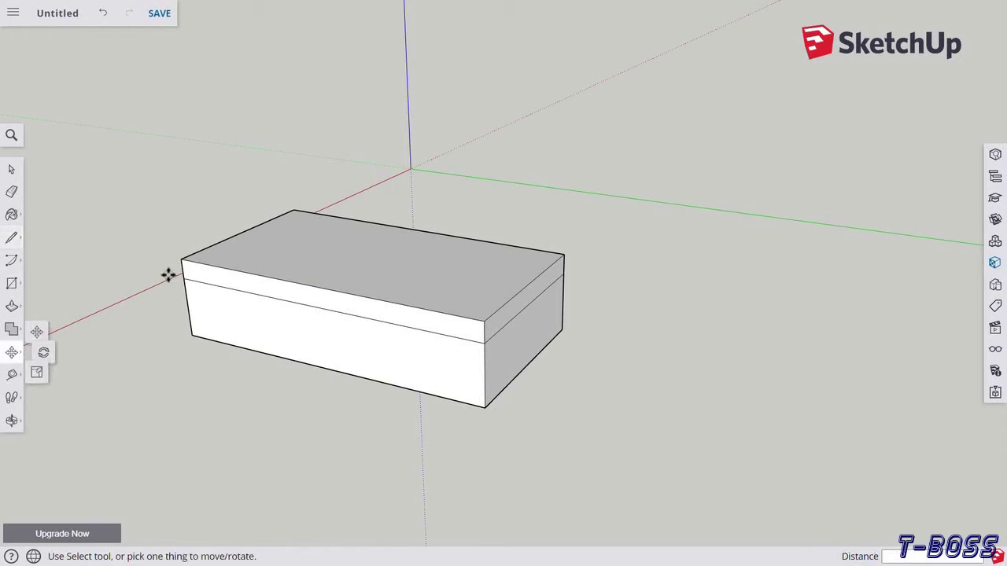
left_click(227, 250)
left_click(280, 283)
left_click(513, 318)
left_click(499, 310)
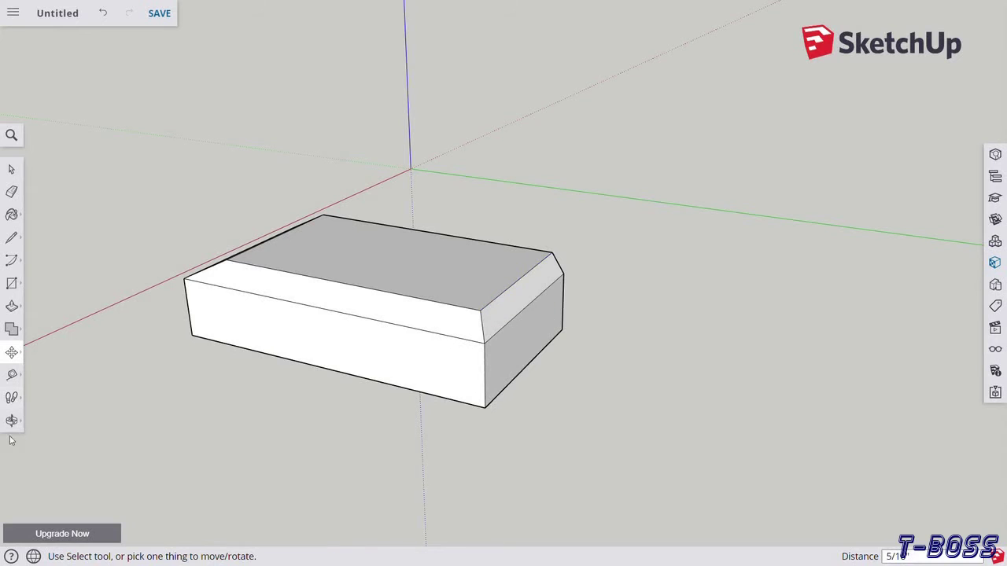
left_click(12, 421)
mouse_move(168, 418)
left_mouse_down()
mouse_move(773, 397)
mouse_move(424, 423)
left_mouse_up()
mouse_move(166, 306)
left_mouse_down()
mouse_move(467, 307)
mouse_move(296, 331)
left_mouse_up()
Step: Draw a line across the front face and shift the bottom front edge to taper the base
left_click(11, 238)
left_click(512, 470)
left_click(724, 433)
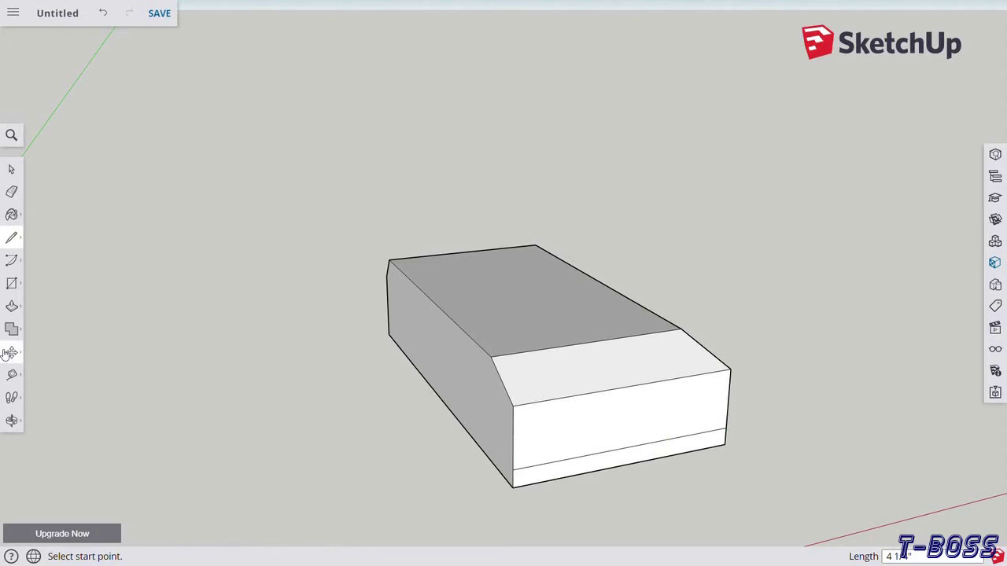
left_click(11, 352)
left_click(560, 479)
left_click(554, 482)
Step: Push one side face of the box slightly inward to narrow it
left_click(11, 306)
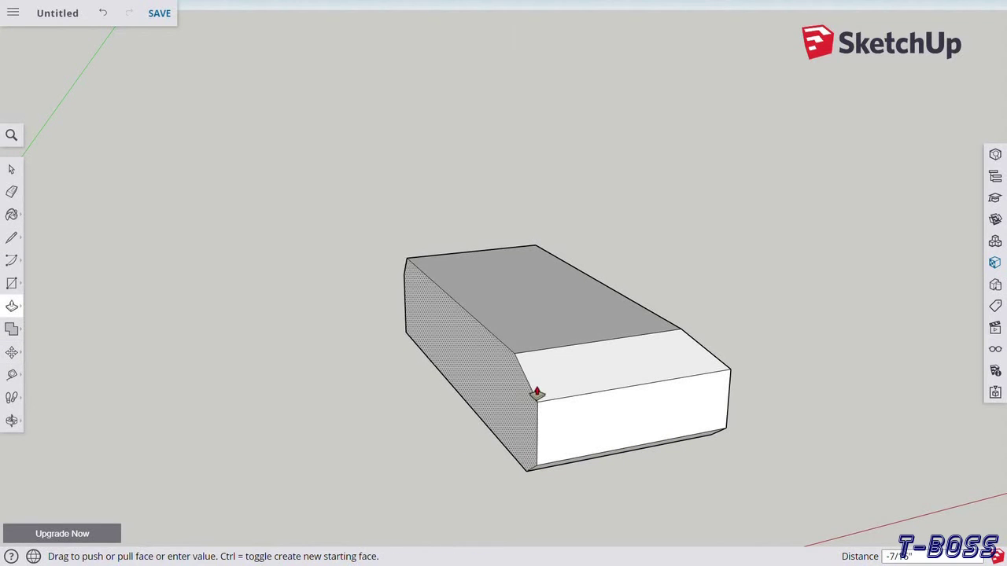
left_click_drag(507, 389, 546, 395)
left_click(11, 420)
mouse_move(521, 252)
left_mouse_down()
mouse_move(566, 375)
mouse_move(566, 181)
mouse_move(526, 285)
mouse_move(323, 294)
mouse_move(391, 380)
left_mouse_up()
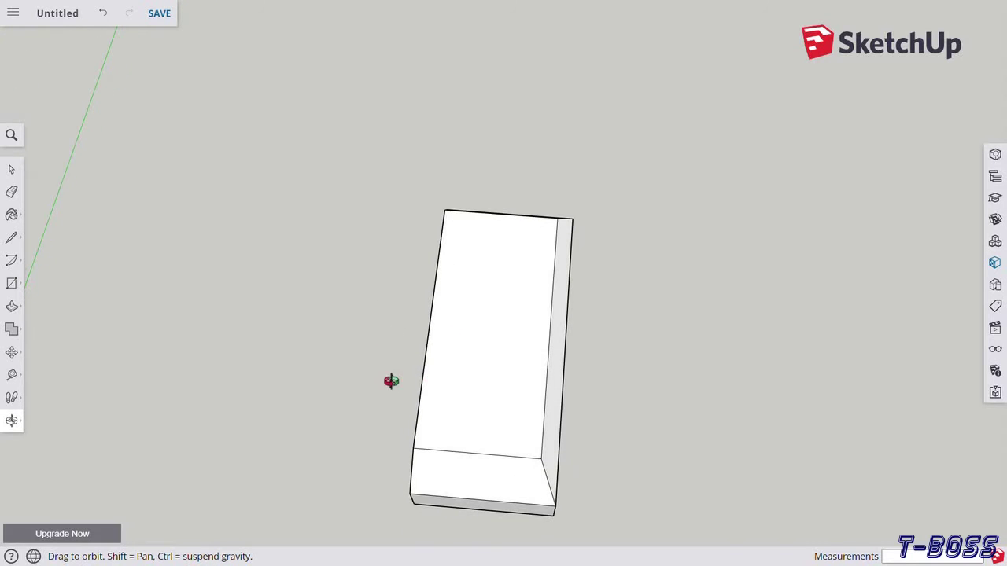
Step: Draw a rectangle on the body's top face and pull it up into the cabin block
left_click(11, 283)
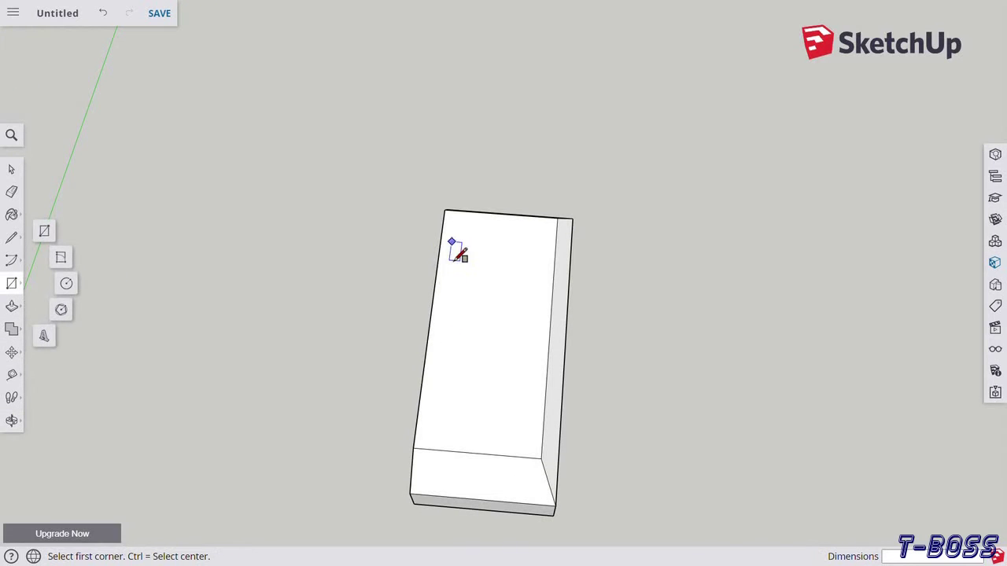
left_click(442, 229)
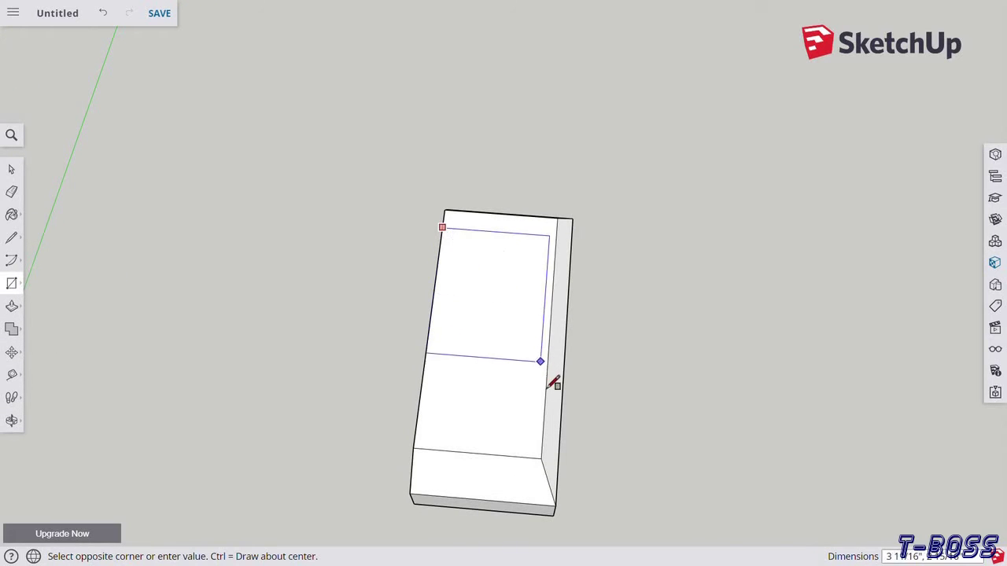
left_click(548, 359)
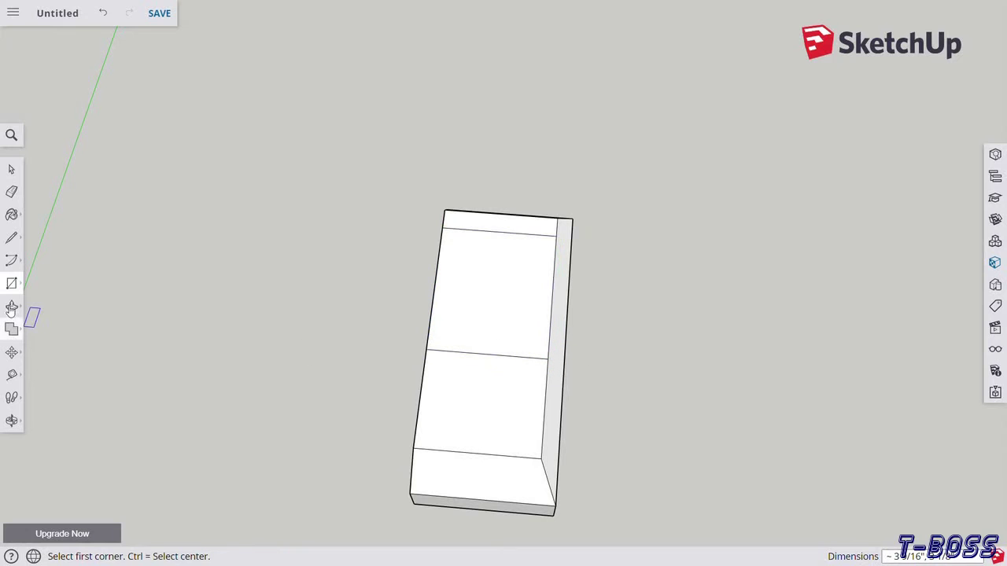
left_click(11, 307)
left_click_drag(467, 330, 468, 309)
left_click(11, 420)
mouse_move(400, 476)
left_mouse_down()
mouse_move(427, 294)
mouse_move(510, 355)
mouse_move(109, 334)
left_mouse_up()
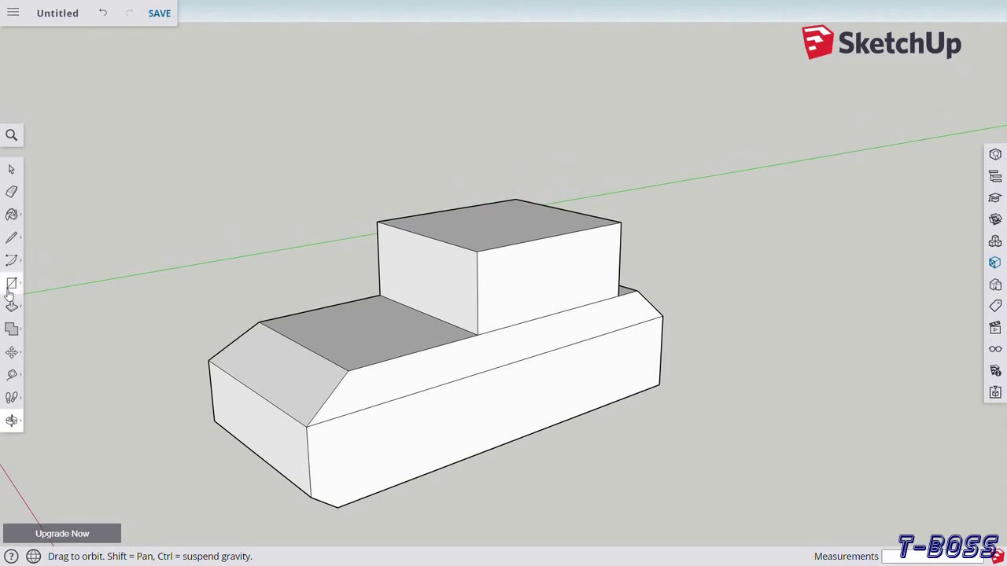
Step: Try moving the cabin's top front edge, then orbit and inspect the dark grey hood face
left_click(11, 351)
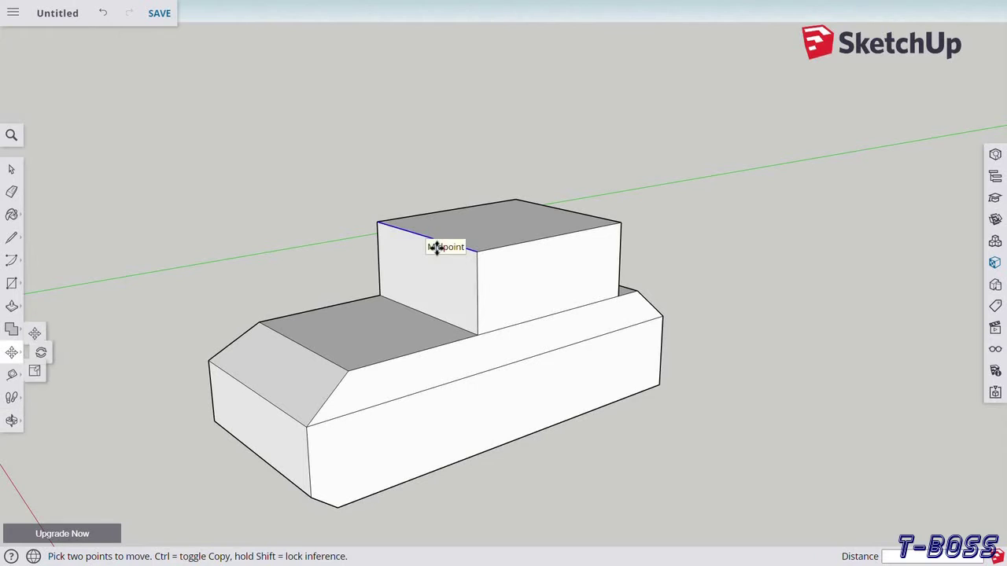
left_click(438, 247)
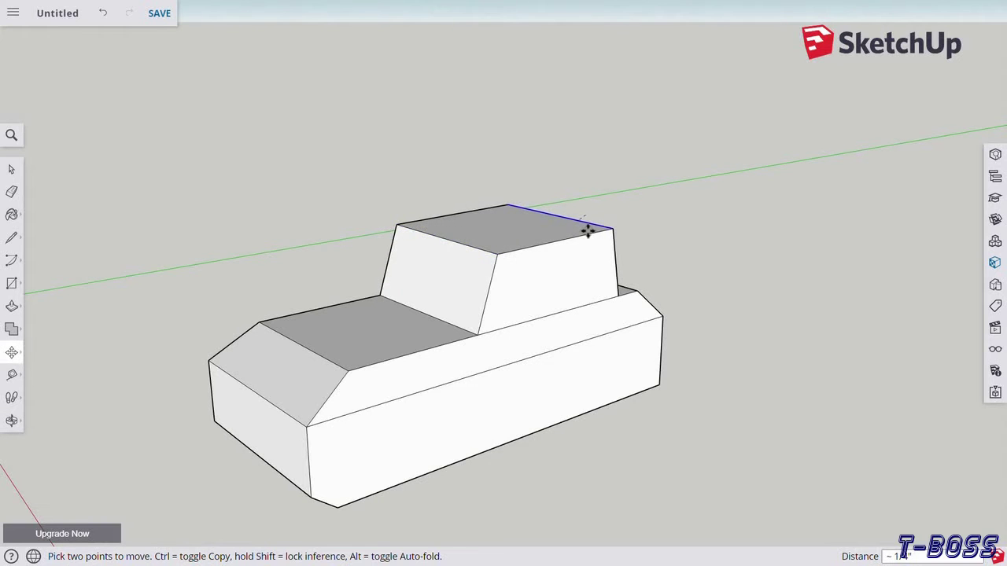
key("Escape")
key("o")
left_click_drag(141, 361, 766, 353)
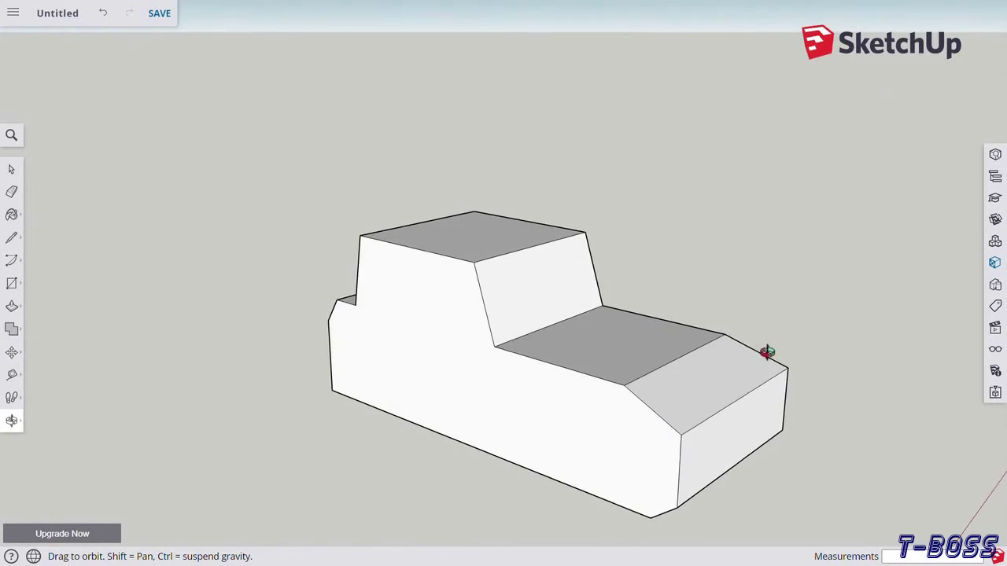
left_click(11, 169)
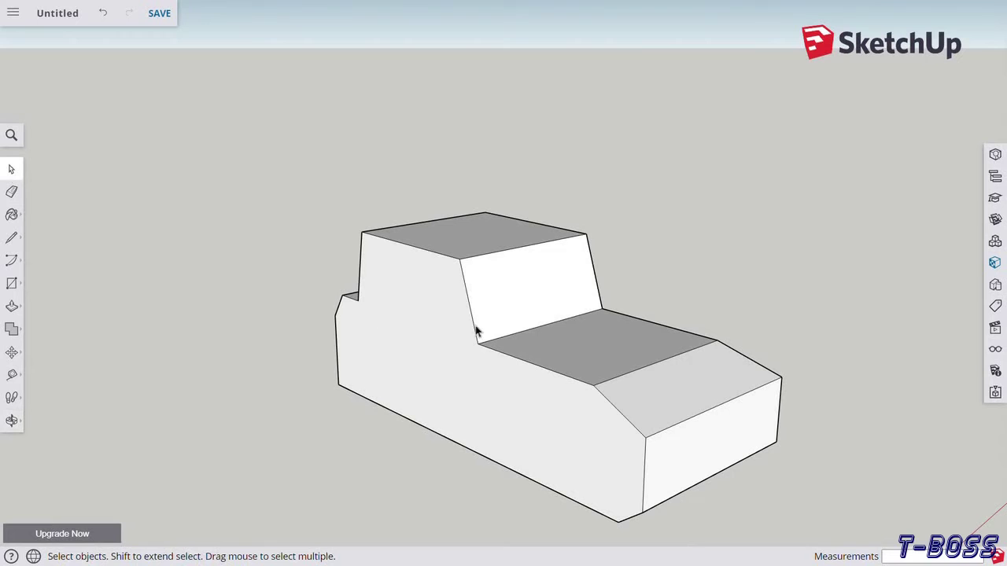
left_click(510, 356)
left_click(210, 398)
Step: Move the bottom front corner point slightly to reshape the lower front
left_click(12, 353)
left_click(644, 514)
left_click(664, 528)
left_click(12, 420)
left_click_drag(530, 373, 725, 348)
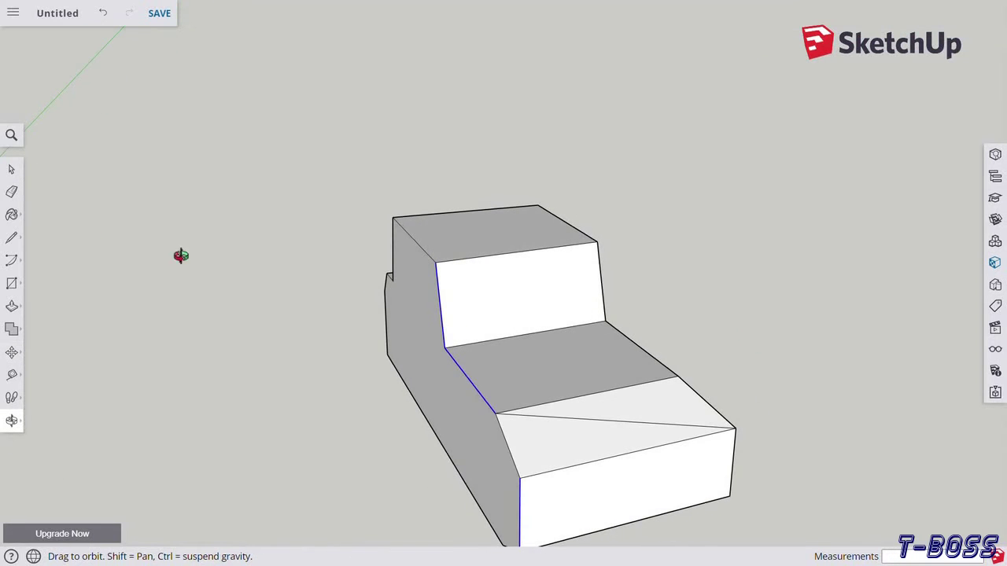
Step: Undo a deforming move, then shift the cabin's top and step edges to slope the windshield
left_click(12, 354)
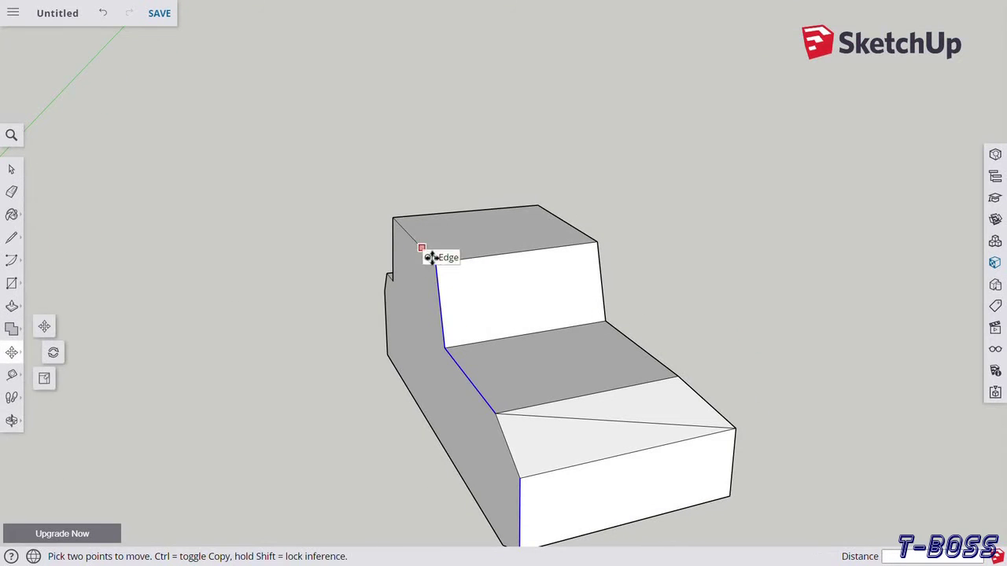
left_click(431, 257)
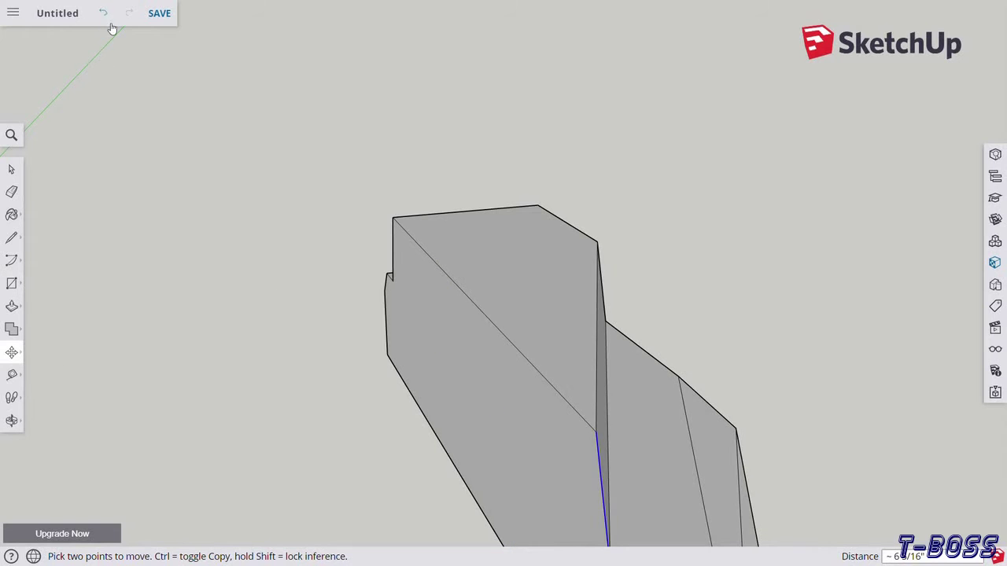
left_click(103, 14)
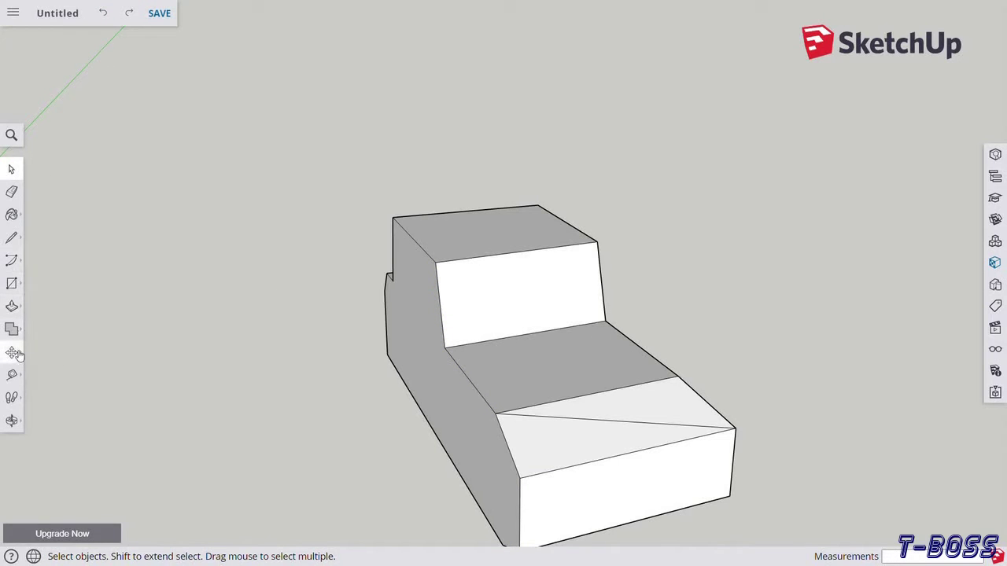
left_click(12, 353)
left_click(432, 258)
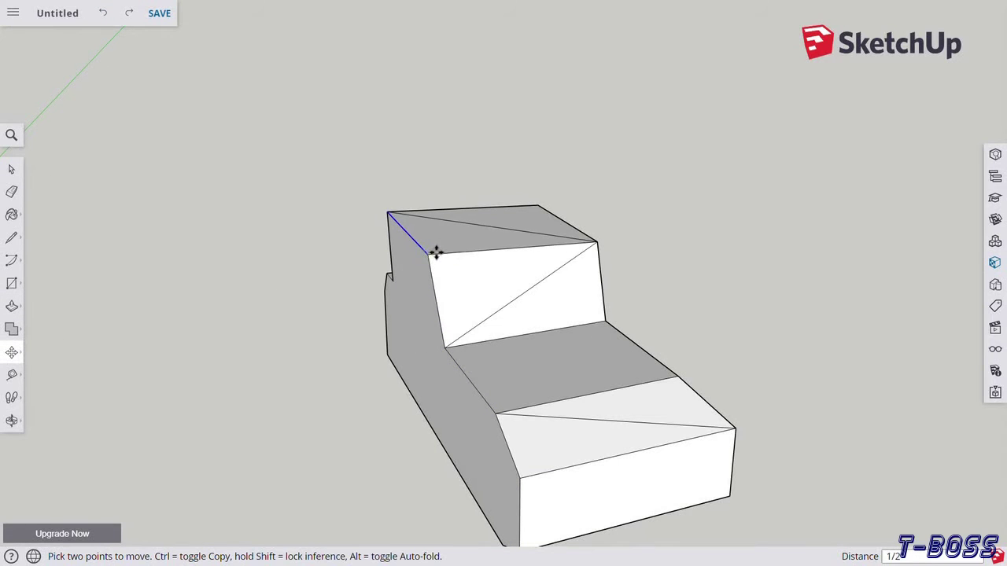
left_click(435, 245)
left_click(471, 379)
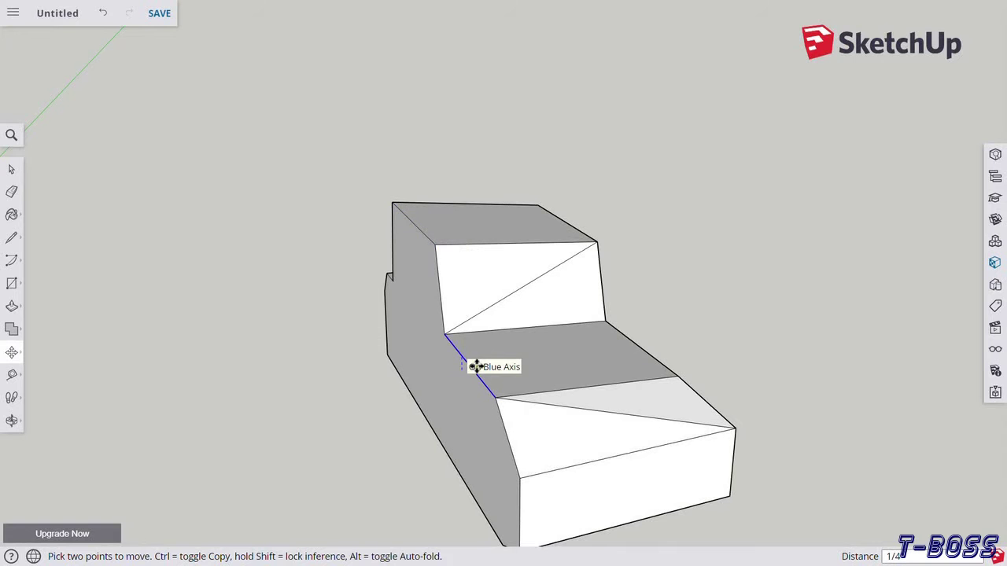
left_click(475, 367)
left_click(11, 421)
mouse_move(776, 321)
left_mouse_down()
mouse_move(417, 317)
mouse_move(580, 339)
mouse_move(215, 322)
left_mouse_up()
Step: Pull the lower front face outward to lengthen the truck's nose
left_click(12, 306)
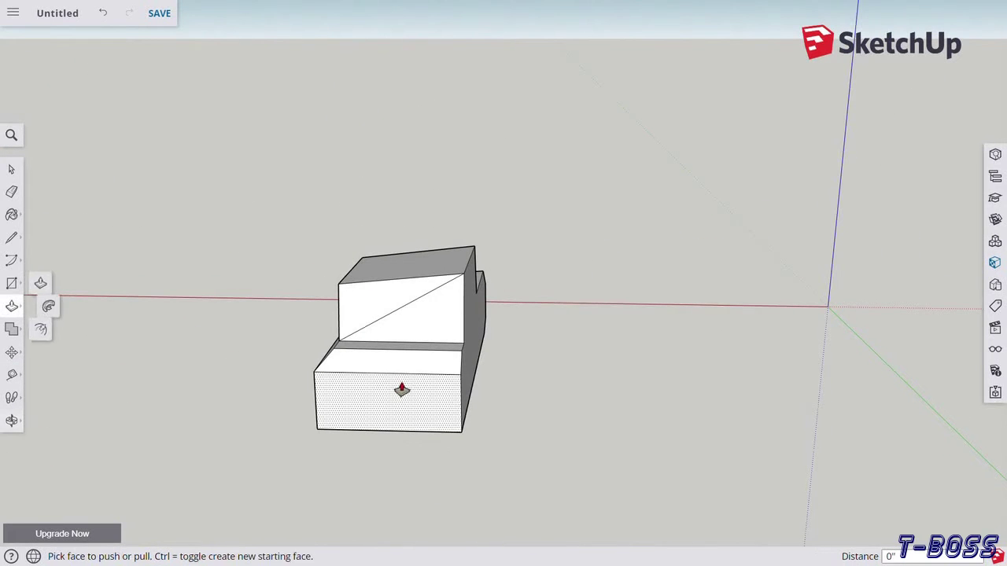
left_click_drag(401, 389, 373, 464)
left_click(375, 464)
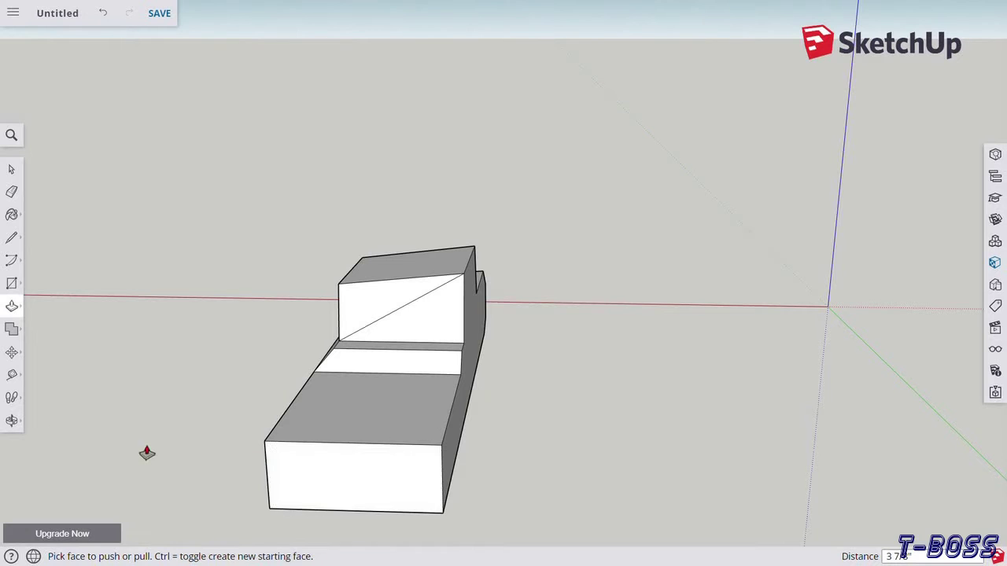
left_click(12, 421)
mouse_move(322, 412)
left_mouse_down()
mouse_move(388, 382)
mouse_move(400, 411)
mouse_move(679, 362)
left_mouse_up()
Step: Adjust the height of the rear block's top face
left_click(11, 306)
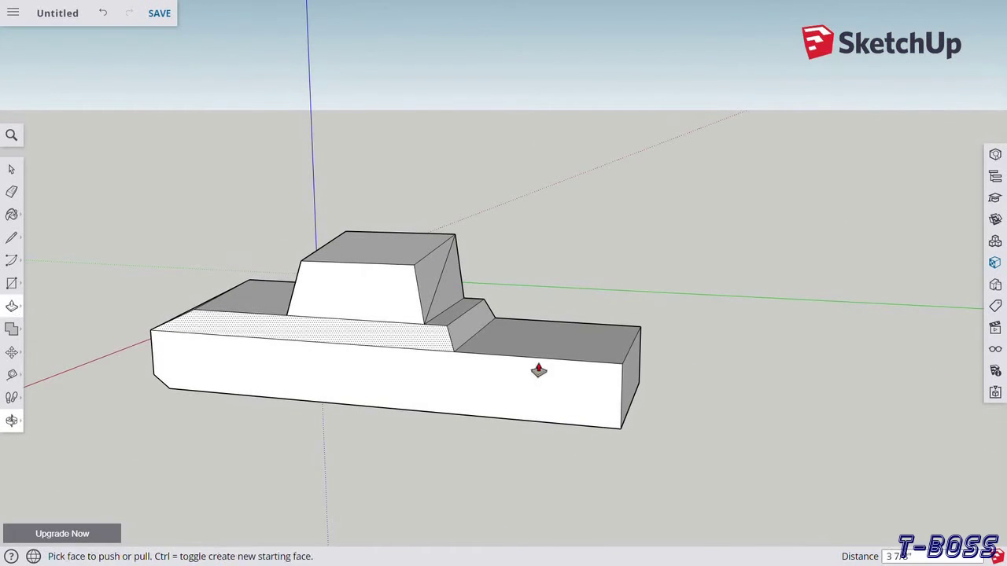
left_click(549, 338)
left_click(542, 333)
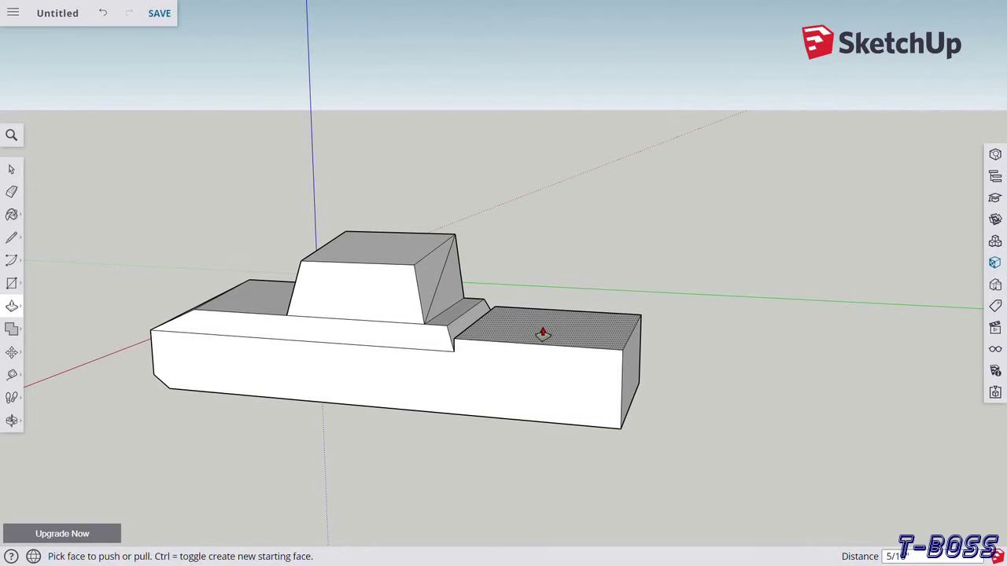
left_click(12, 421)
left_click_drag(774, 302, 405, 497)
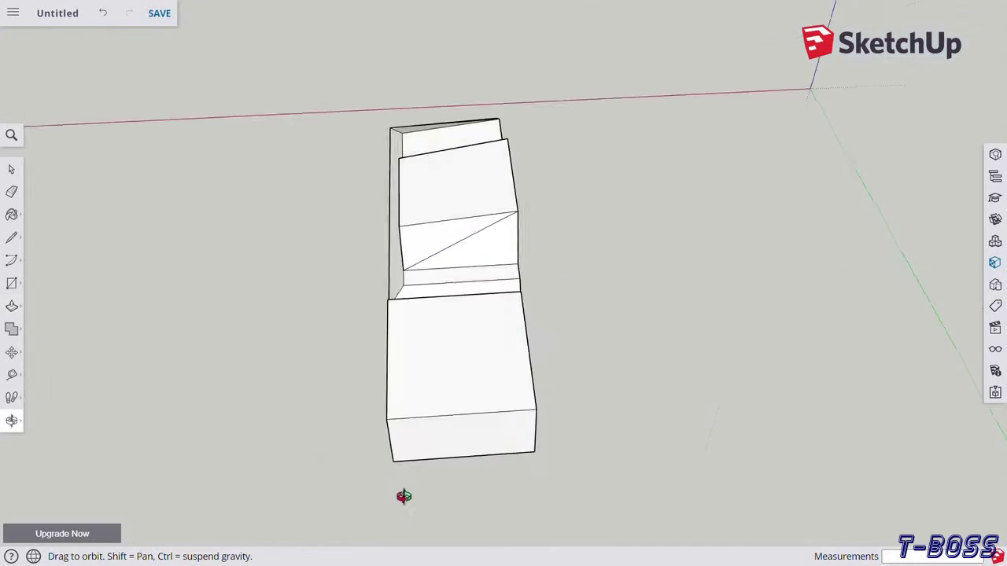
Step: Draw an inset rectangle on the rear block's top and push it down into a cargo bed
left_click(11, 283)
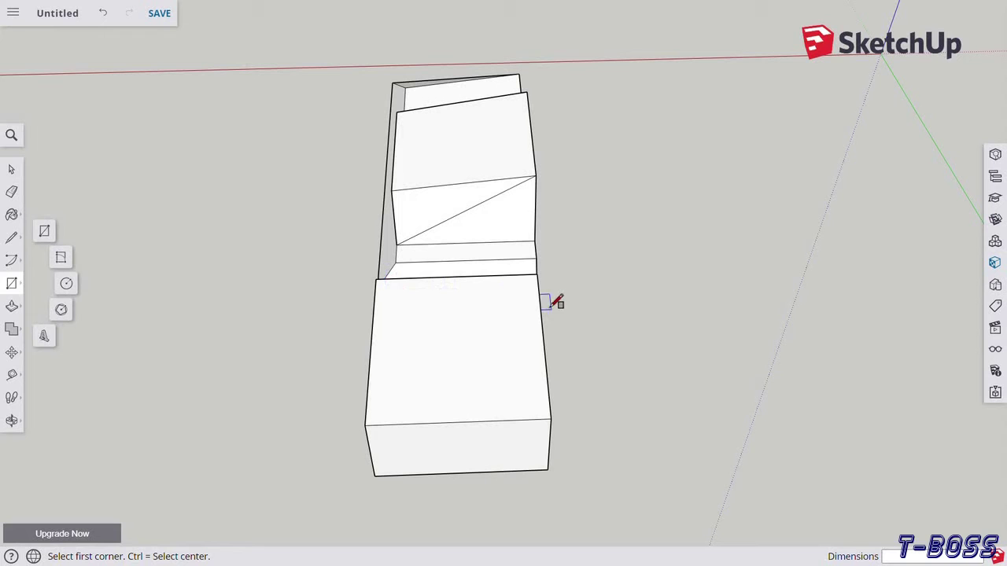
left_click(538, 280)
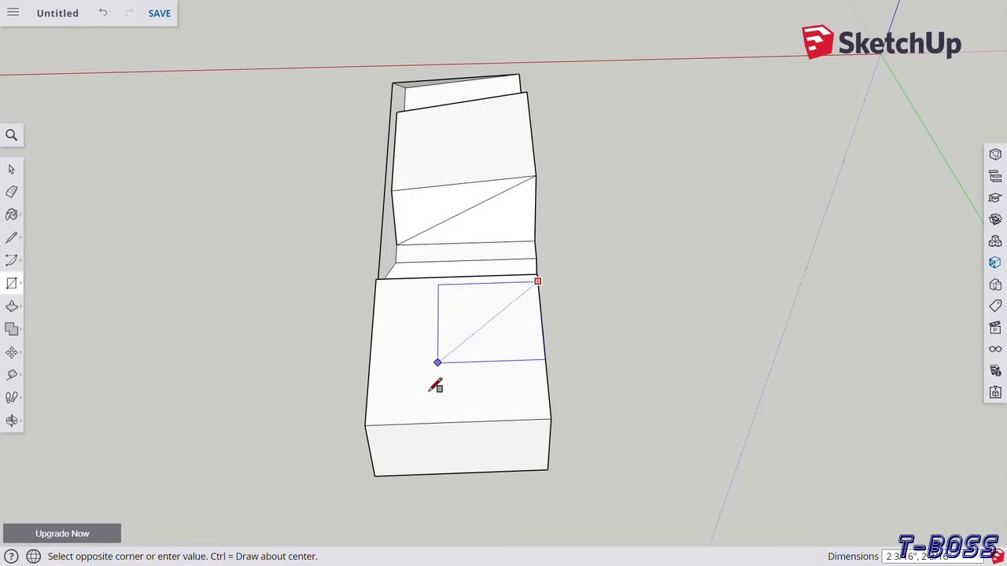
left_click(378, 415)
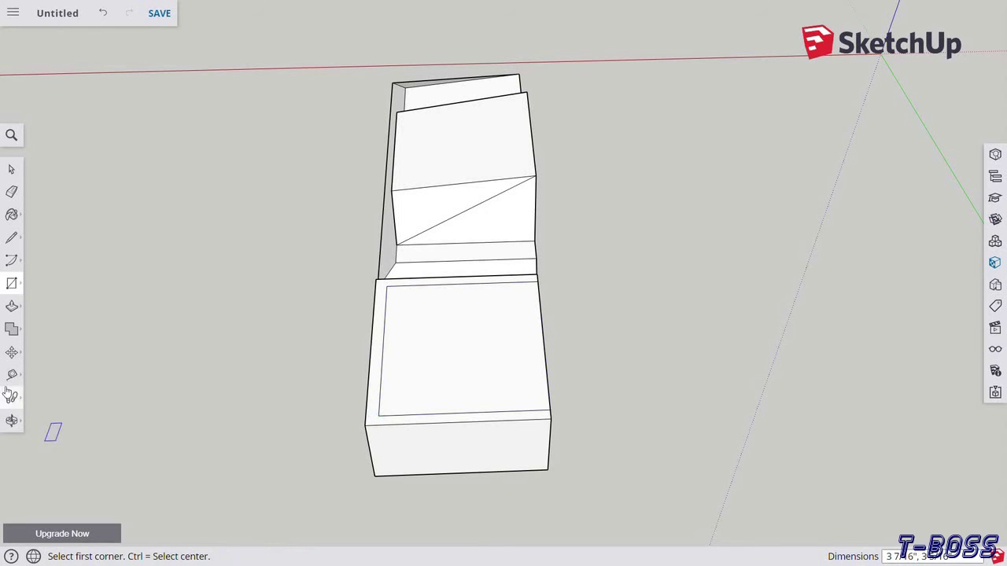
left_click(14, 310)
left_click(521, 354)
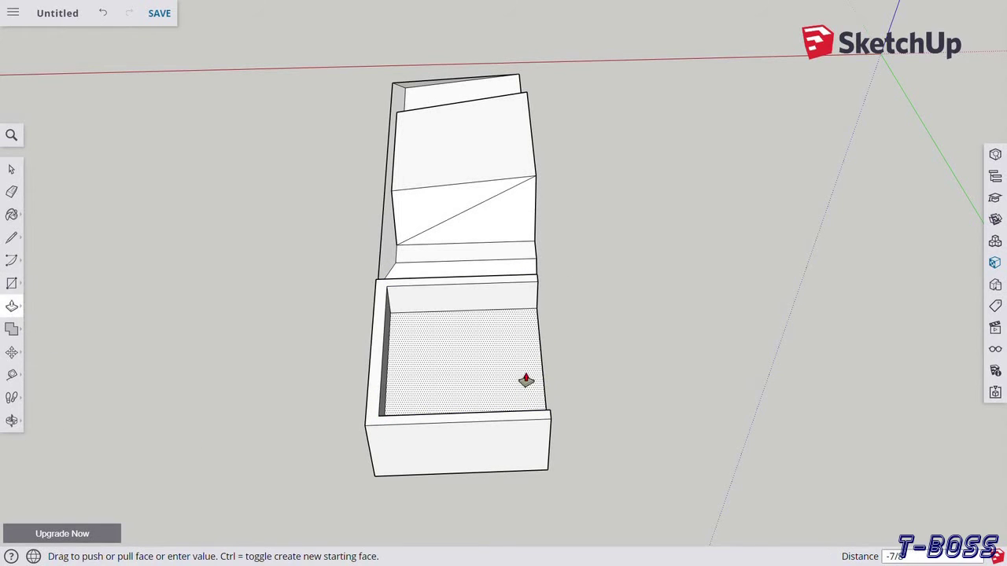
left_click(526, 389)
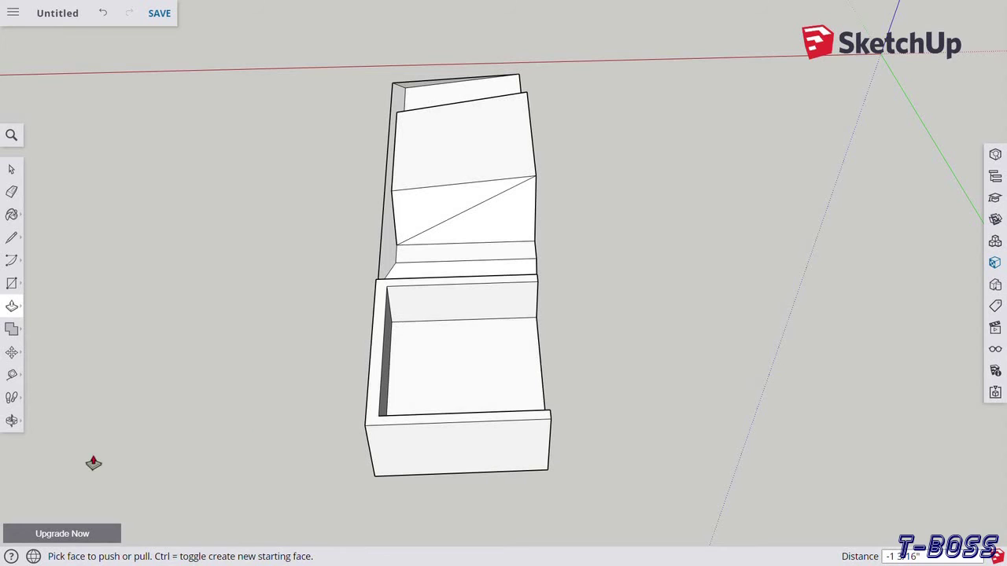
Step: Select all the connected truck geometry and make it a group
key("space")
triple_click(519, 277)
right_click(528, 279)
left_click(590, 427)
left_click(51, 422)
left_click(11, 420)
mouse_move(524, 319)
left_mouse_down()
mouse_move(422, 404)
mouse_move(483, 359)
mouse_move(278, 396)
mouse_move(249, 357)
mouse_move(270, 372)
left_mouse_up()
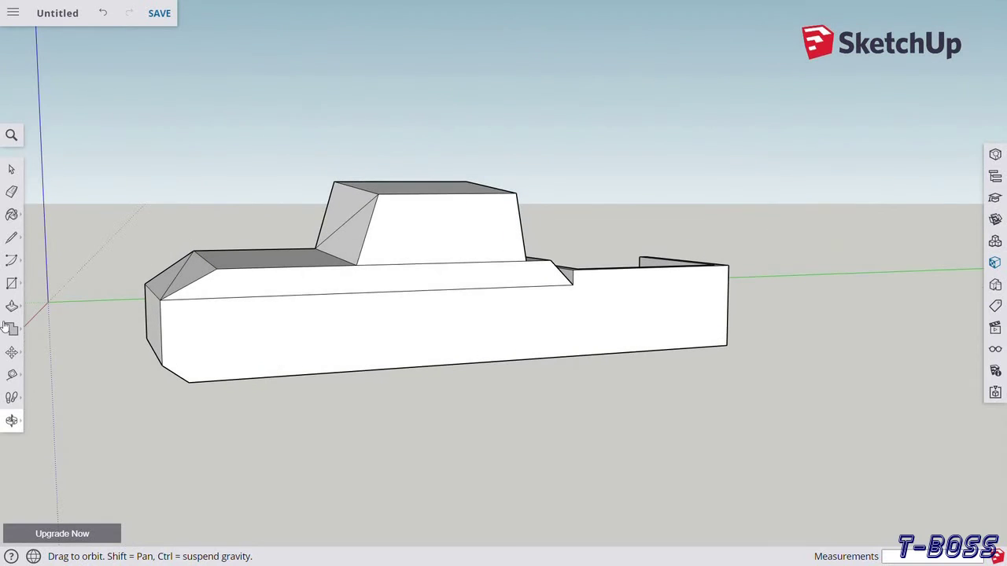
Step: Draw a wheel circle on the lower front side of the truck body
left_click_drag(35, 316, 5, 293)
left_click(11, 285)
left_click(66, 284)
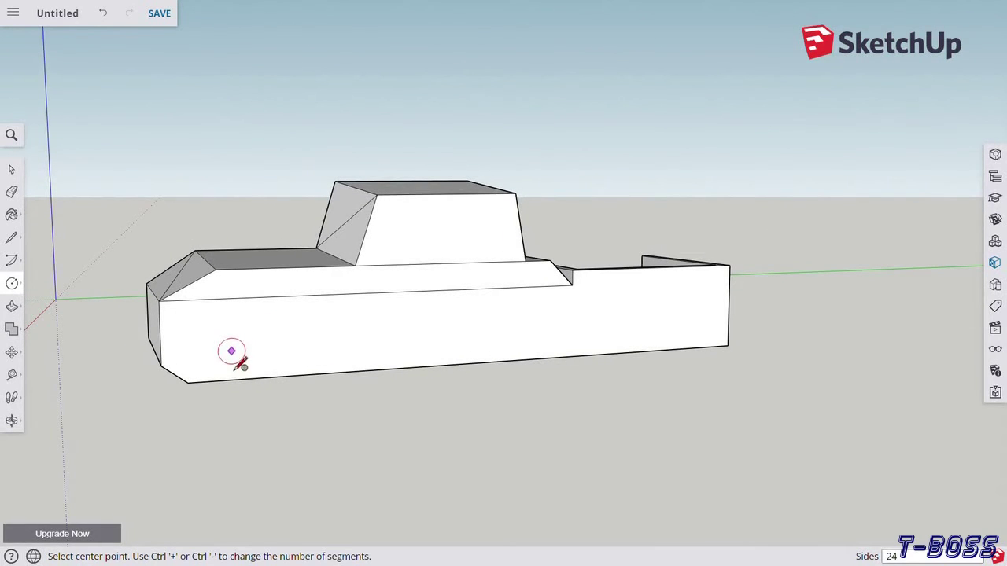
left_click(230, 358)
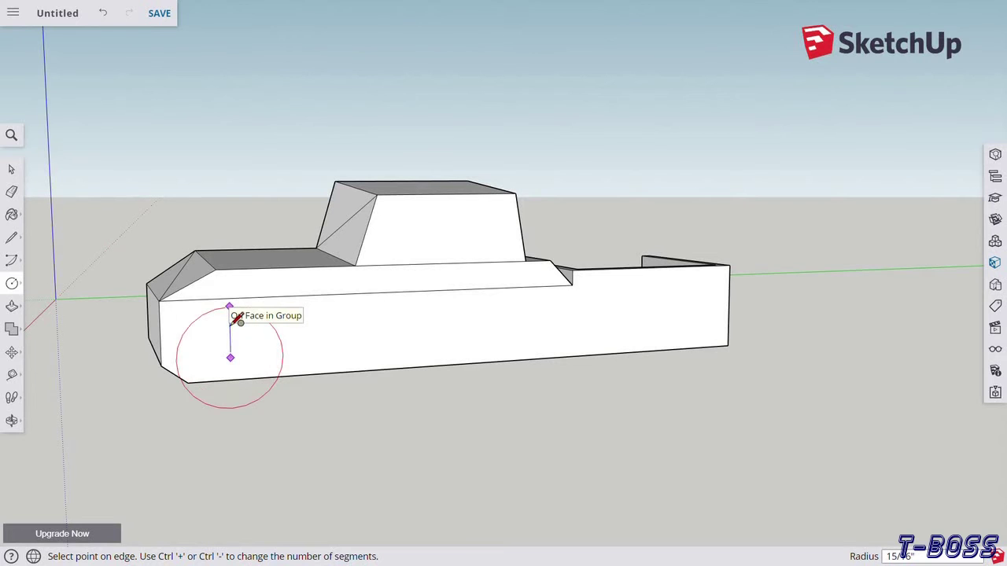
left_click(231, 316)
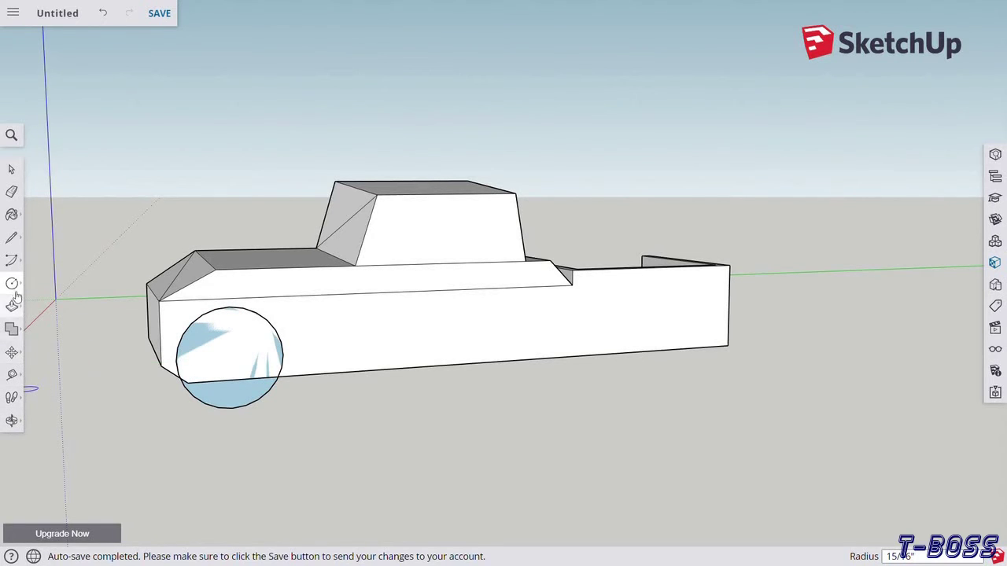
left_click(12, 306)
left_click(12, 421)
mouse_move(63, 425)
left_mouse_down()
mouse_move(146, 420)
mouse_move(221, 399)
mouse_move(333, 404)
mouse_move(295, 411)
left_mouse_up()
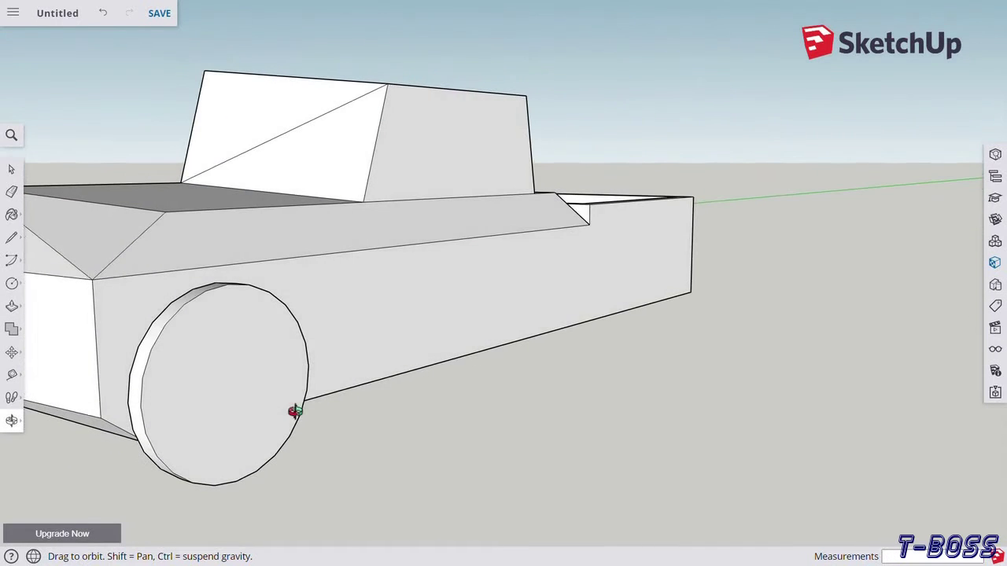
mouse_move(237, 383)
left_mouse_down()
mouse_move(86, 360)
mouse_move(35, 384)
left_mouse_up()
Step: Scale the wheel circle down to about 0.6 of its size
left_click(12, 353)
left_click(44, 378)
left_click(264, 340)
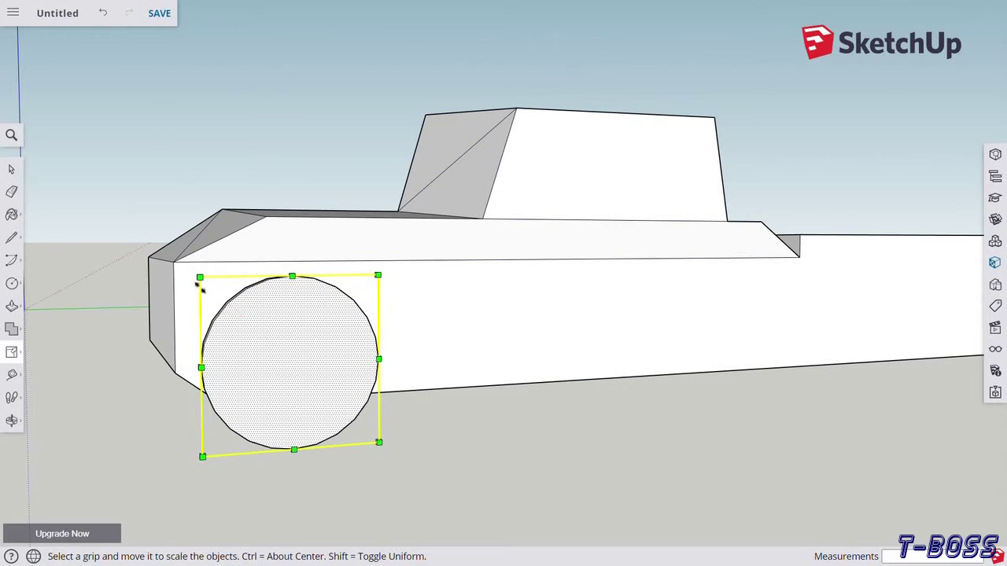
mouse_move(200, 281)
left_mouse_down("ctrl")
mouse_move(243, 315)
mouse_move(228, 304)
left_mouse_up("ctrl")
left_click(10, 420)
left_click(40, 370)
mouse_move(123, 393)
left_mouse_down()
mouse_move(667, 411)
mouse_move(636, 406)
mouse_move(541, 439)
left_mouse_up()
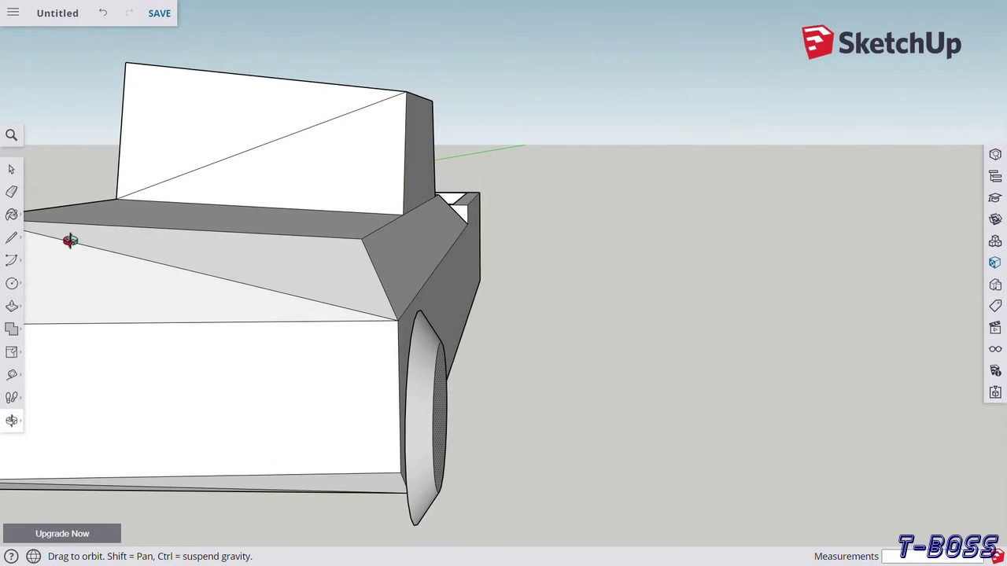
Step: Try copying the wheel beside the body, then undo the misplaced copy
left_click(12, 170)
left_click(423, 417)
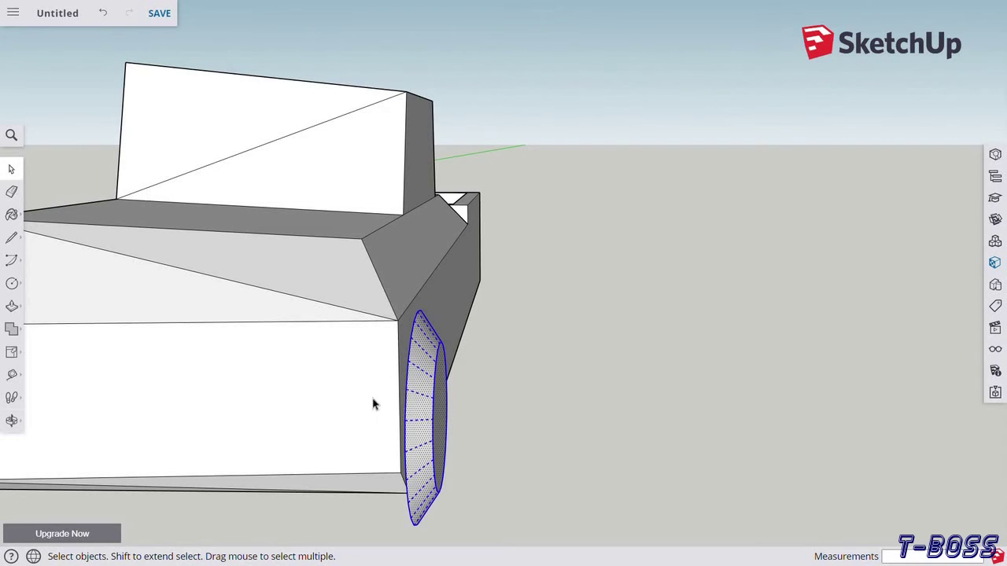
left_click(11, 352)
left_click(44, 327)
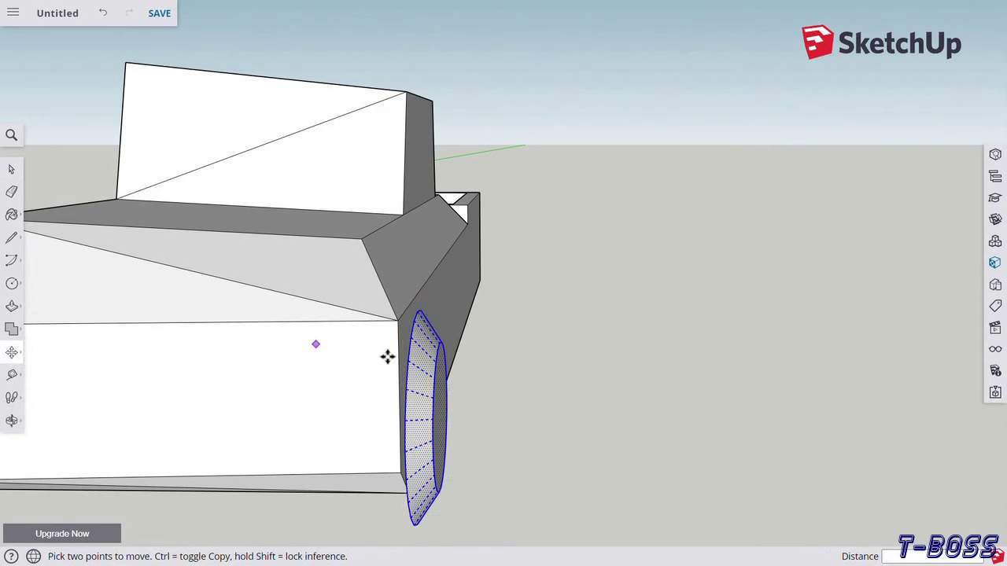
key("ctrl")
left_click(431, 352)
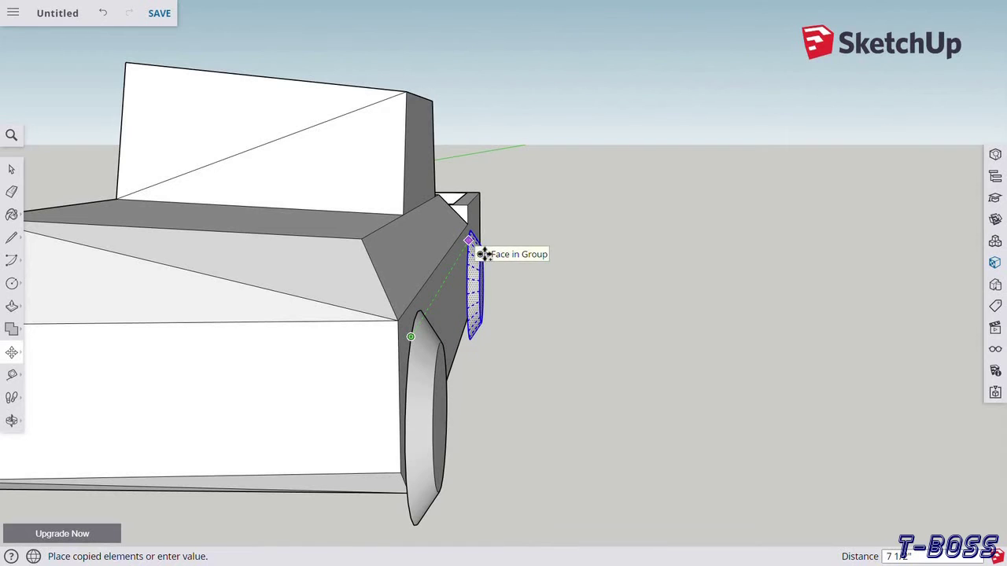
left_click(476, 253)
left_click(105, 20)
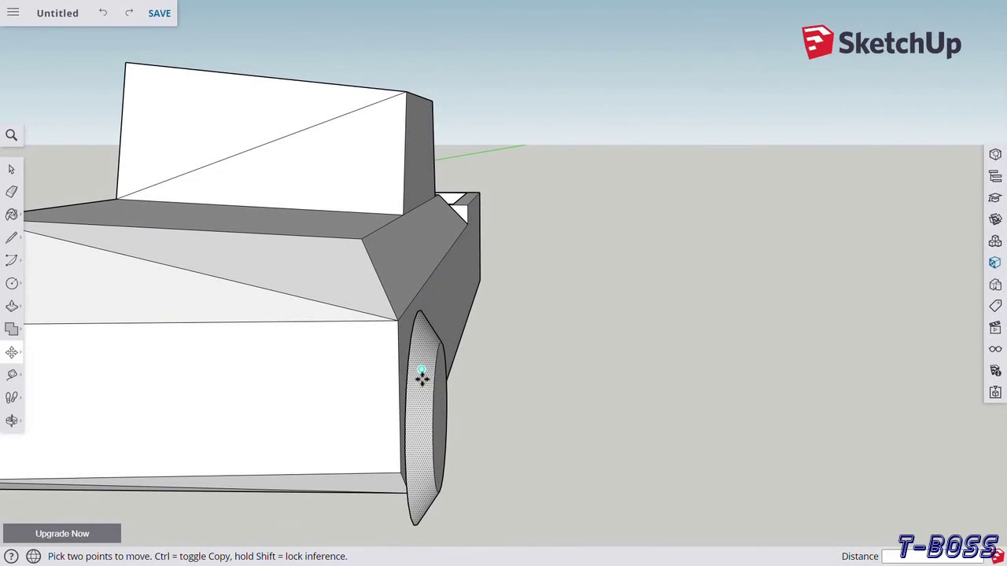
key("Escape")
Step: Select the wheel and move it outward from the truck body
key("space")
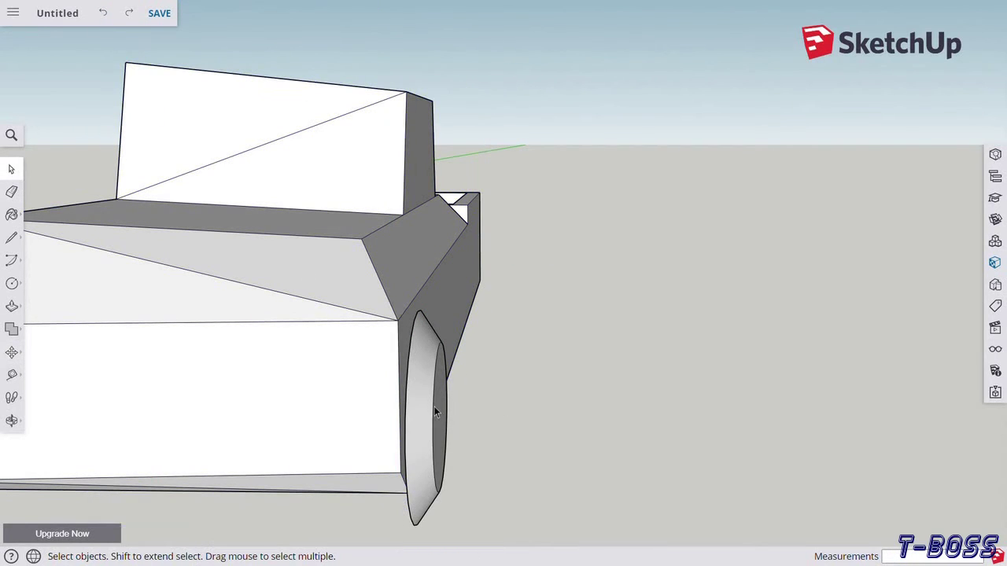
left_click(434, 406)
left_click(12, 354)
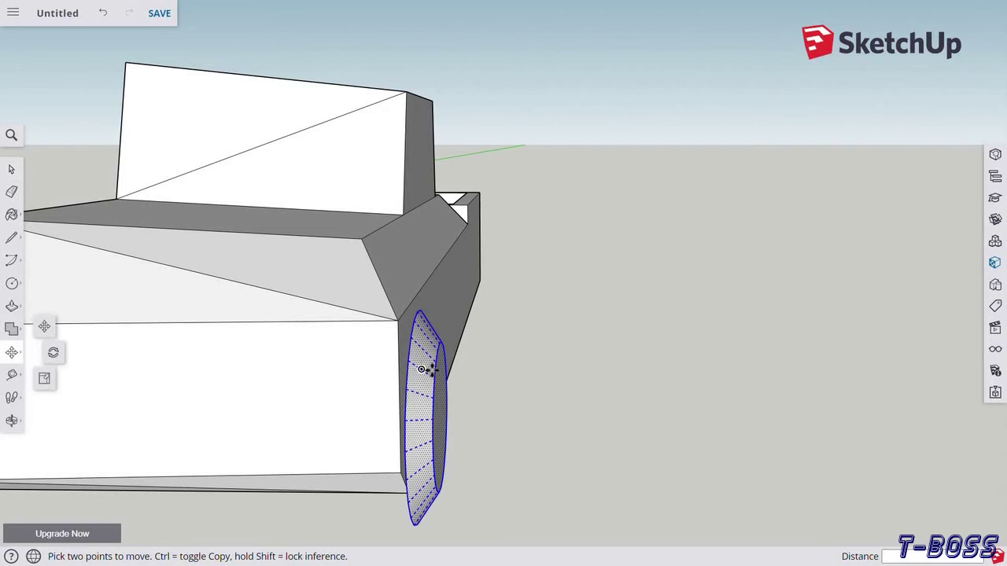
left_click(422, 365)
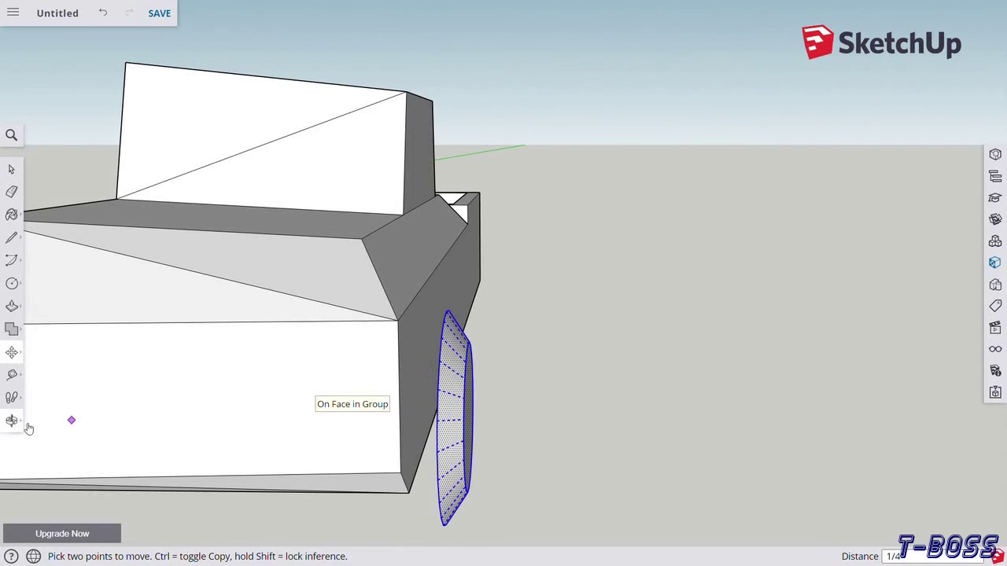
middle_click_drag(28, 428, 349, 423)
Step: Pull the wheel's outer face out to thicken it into a tire
key("p")
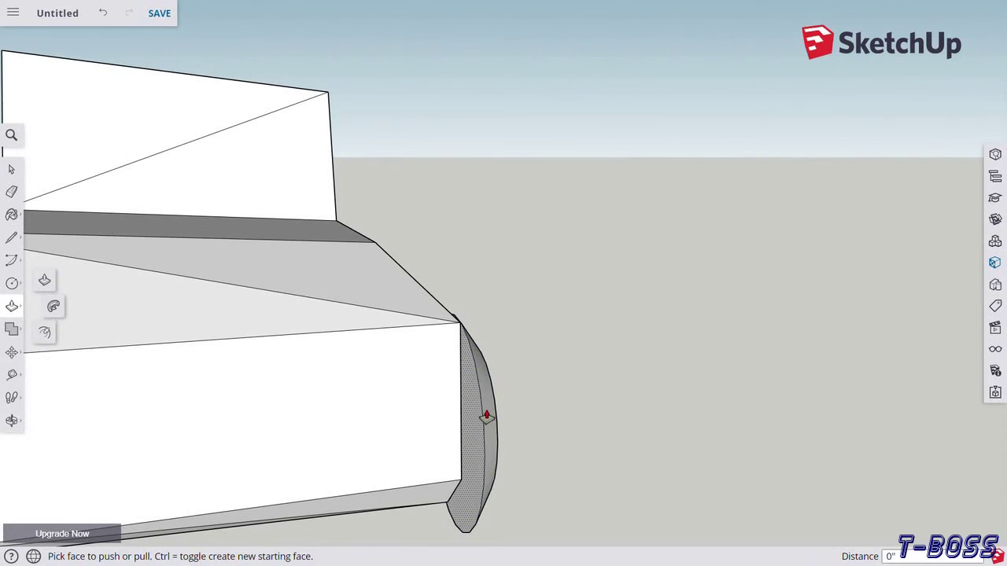
left_click(487, 413)
left_click(443, 424)
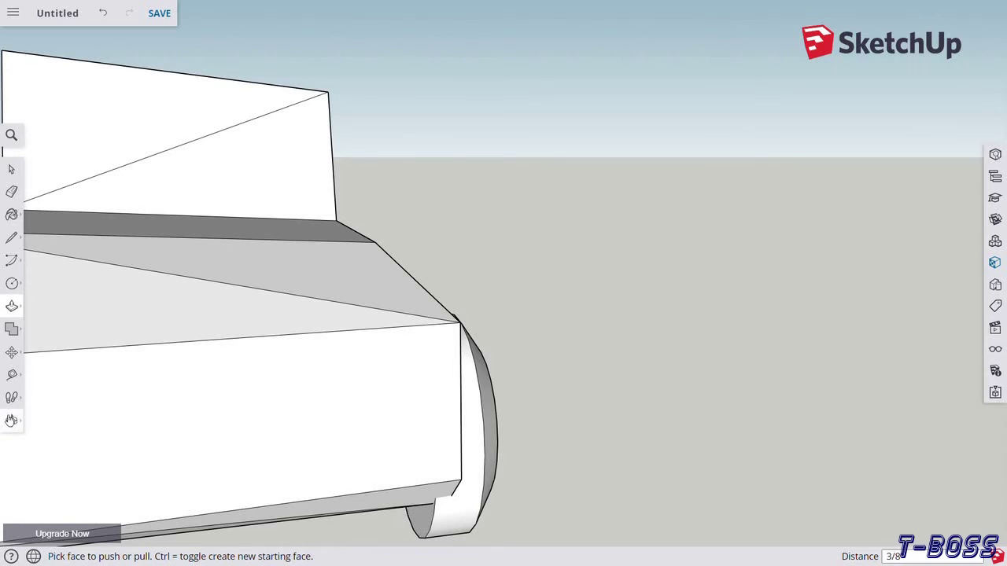
mouse_move(611, 404)
middle_mouse_down()
mouse_move(522, 269)
mouse_move(718, 494)
mouse_move(169, 367)
mouse_move(449, 382)
mouse_move(475, 406)
middle_mouse_up()
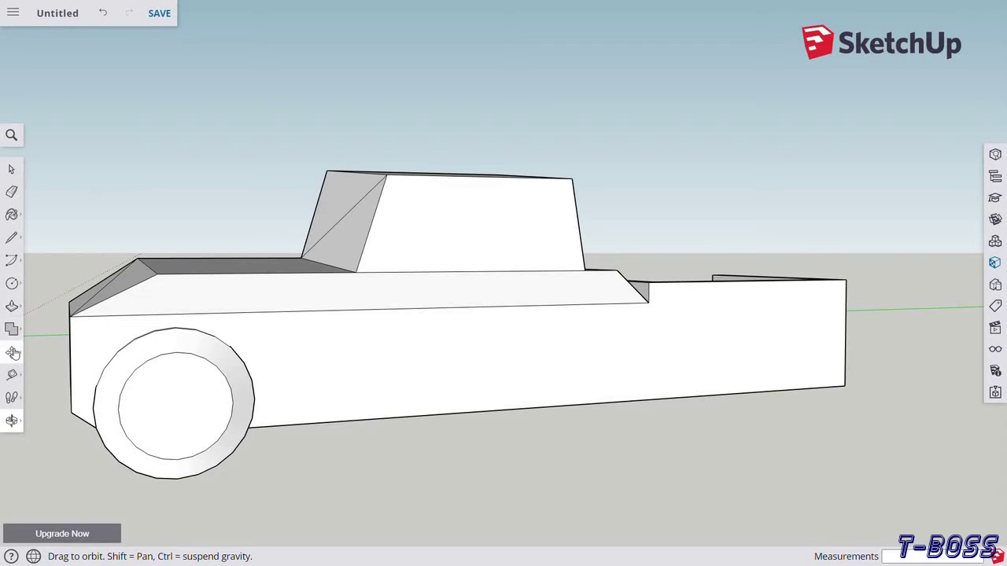
Step: Copy the front wheel with Move and Ctrl to the rear, under the cargo bed
left_click(13, 353)
key("space")
triple_click(169, 399)
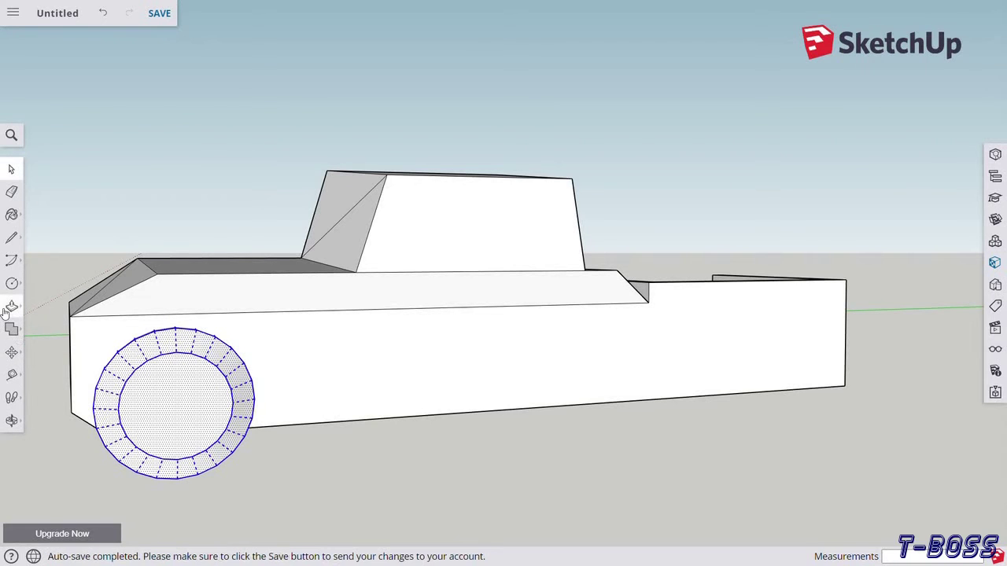
left_click(12, 354)
key("ctrl")
left_click(260, 391)
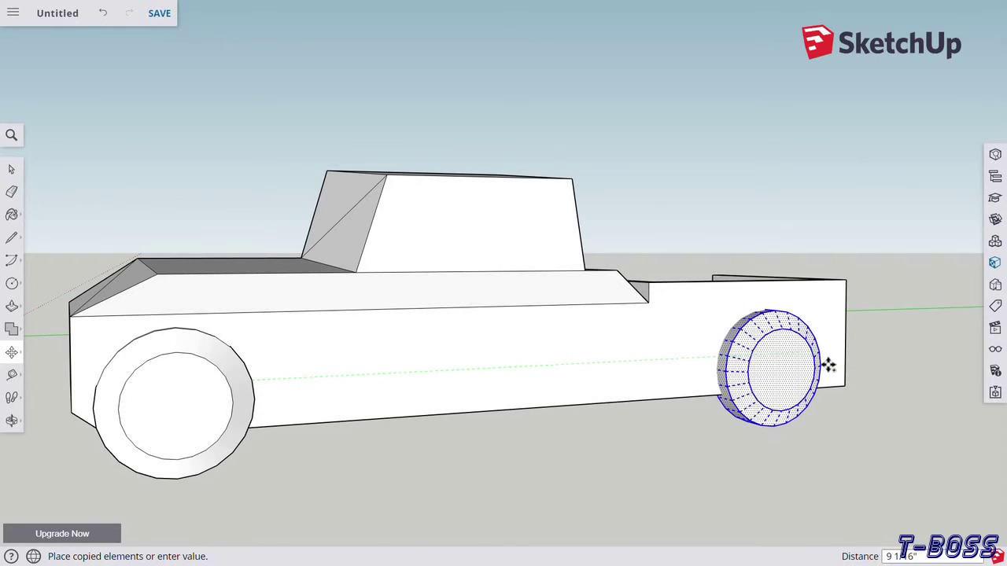
left_click(829, 364)
Step: Deselect the copied wheel and orbit to a three-quarter view of the truck
left_click(11, 170)
left_click(44, 362)
left_click(11, 421)
mouse_move(252, 364)
left_mouse_down()
mouse_move(556, 438)
mouse_move(638, 328)
mouse_move(441, 359)
mouse_move(626, 353)
mouse_move(270, 360)
mouse_move(322, 366)
mouse_move(236, 299)
left_mouse_up()
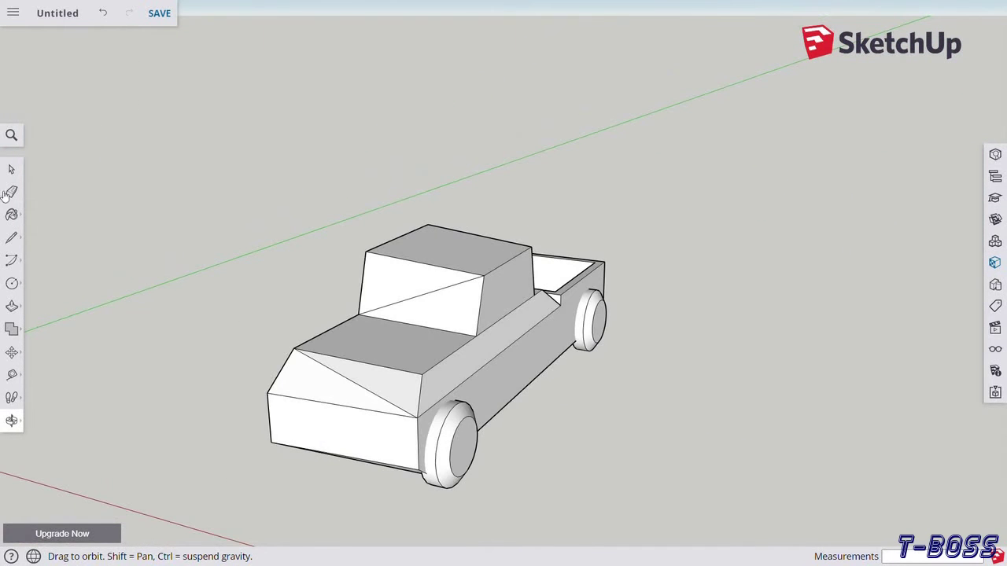
left_click(11, 170)
scroll(416, 355, "up", 2)
scroll(415, 355, "up", 2)
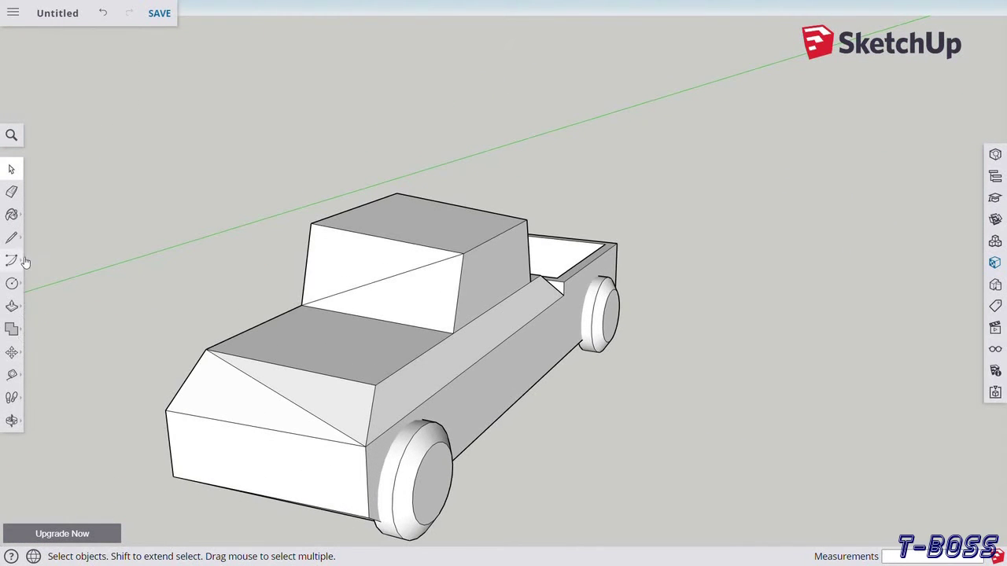
Step: Open the colour palette and explode the truck group into separate pieces
left_click(12, 216)
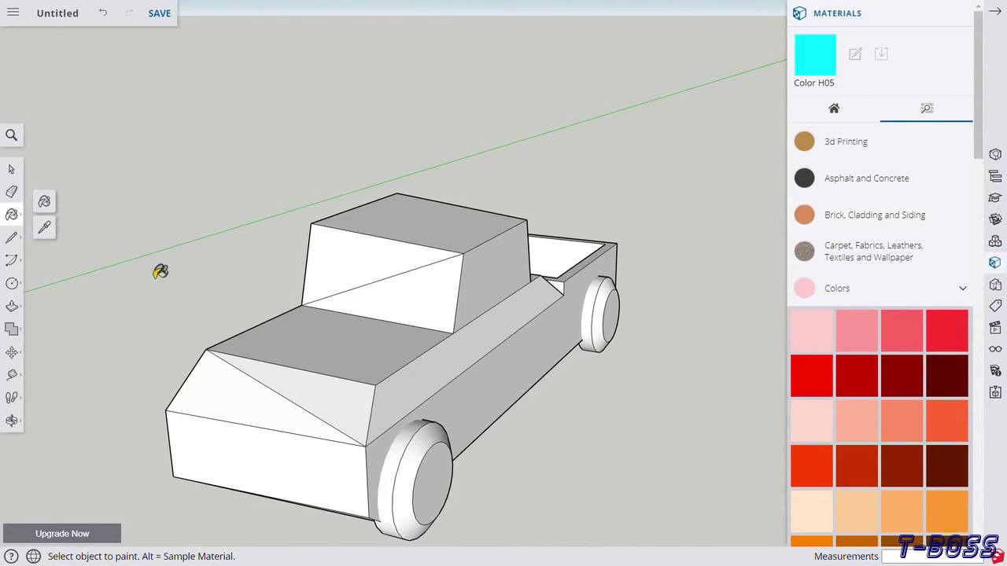
left_click(7, 169)
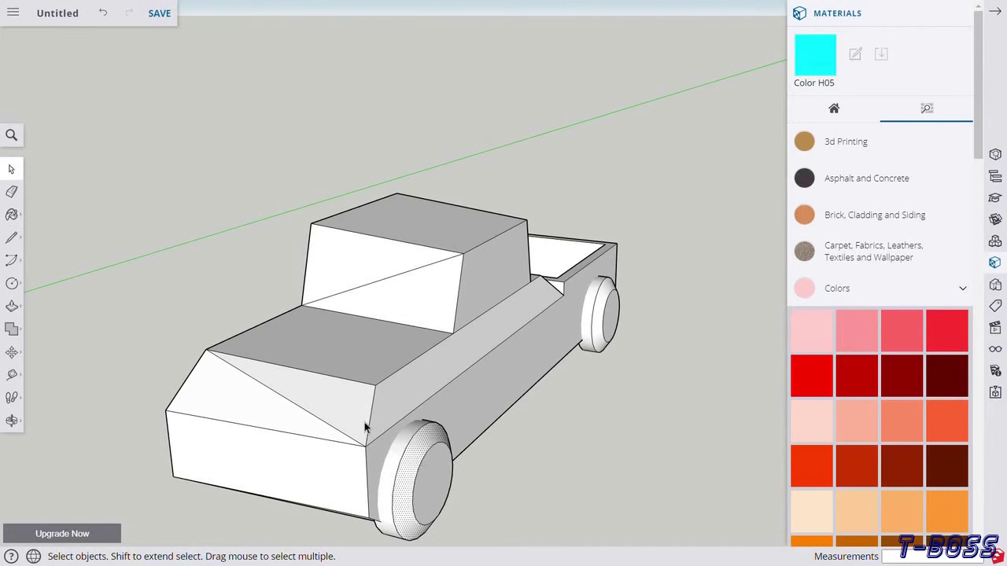
left_click(364, 422)
right_click(362, 420)
left_click(408, 351)
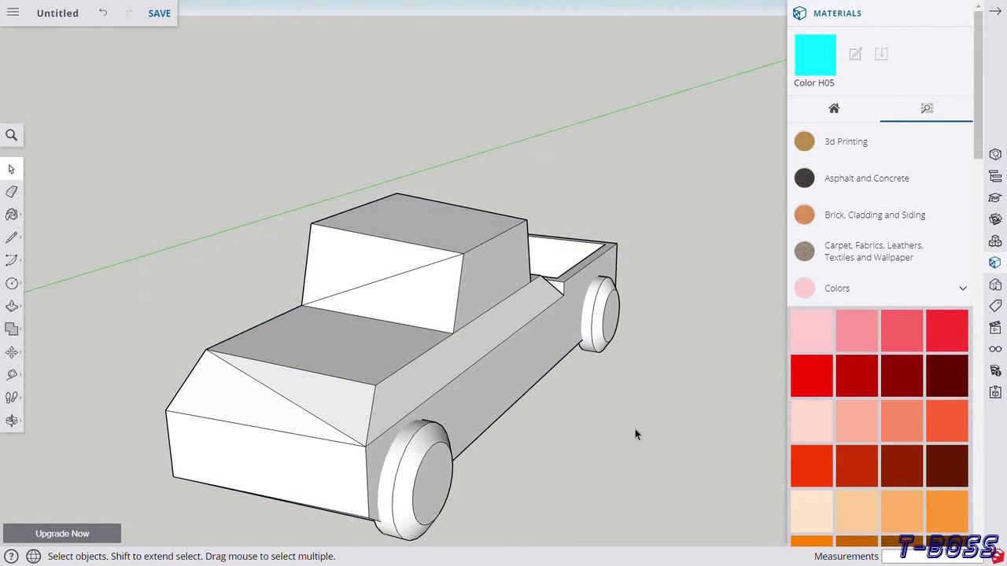
scroll(839, 391, "down", 3)
scroll(838, 391, "down", 3)
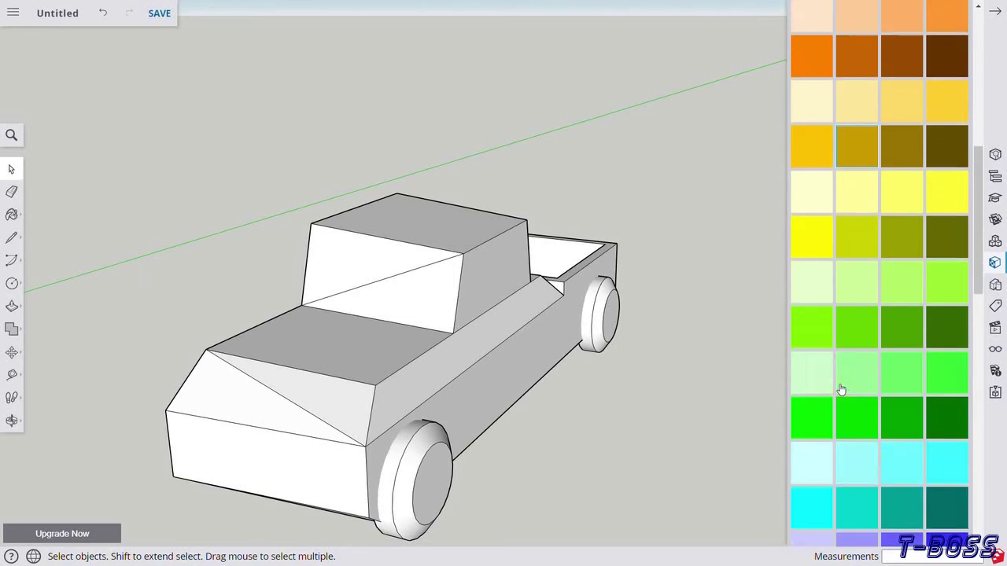
scroll(839, 390, "down", 1)
scroll(846, 375, "down", 3)
scroll(845, 375, "down", 5)
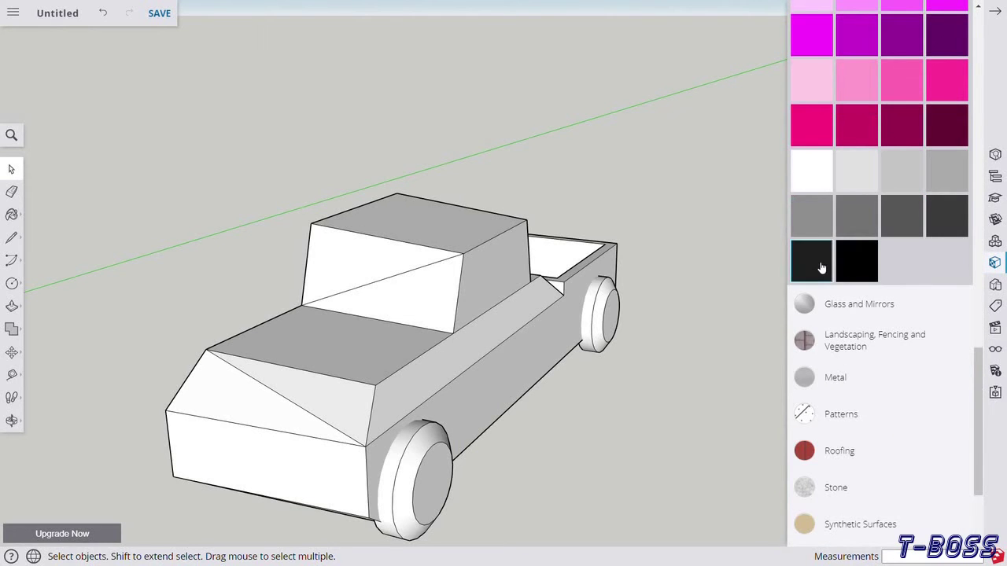
Step: Paint every cabin face near-black, orbiting to reach the far side
left_click(821, 268)
left_click(409, 262)
right_click(408, 263)
left_click(388, 269)
right_click(388, 270)
left_click(521, 254)
left_click(519, 256)
left_click(460, 246)
left_click(12, 420)
mouse_move(191, 321)
left_mouse_down()
mouse_move(324, 299)
mouse_move(634, 350)
left_mouse_up()
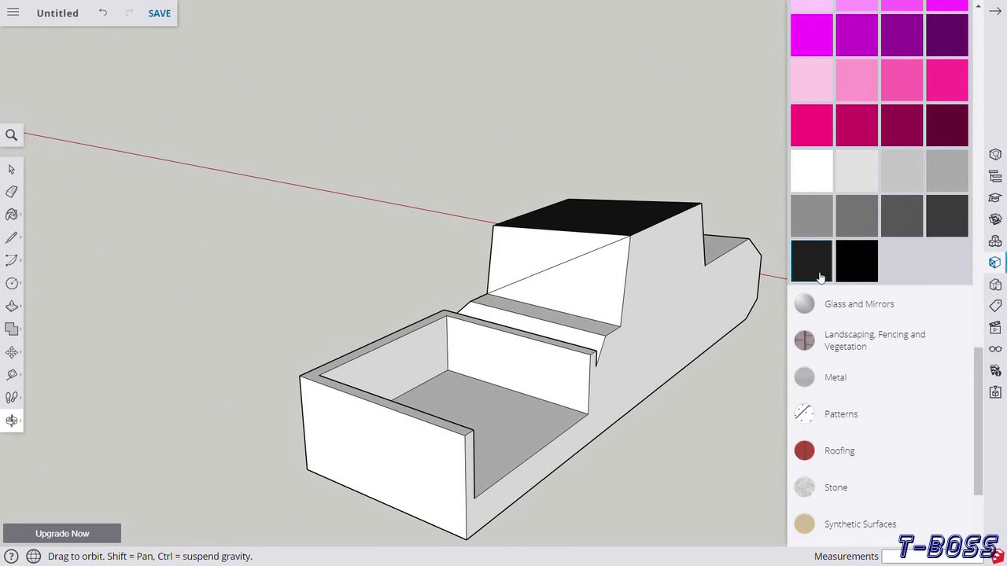
left_click(821, 277)
left_click(592, 286)
Step: Paint the rear and front tire treads black
left_click(12, 420)
mouse_move(243, 338)
left_mouse_down()
mouse_move(581, 359)
mouse_move(106, 344)
mouse_move(517, 438)
left_mouse_up()
scroll(516, 432, "up", 3)
scroll(527, 409, "up", 3)
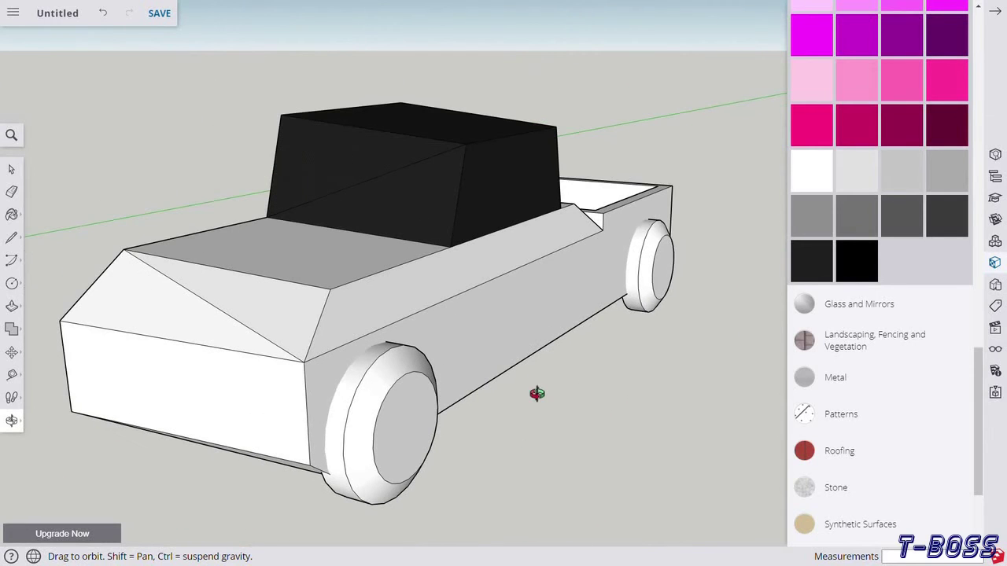
left_click(851, 274)
left_click(643, 289)
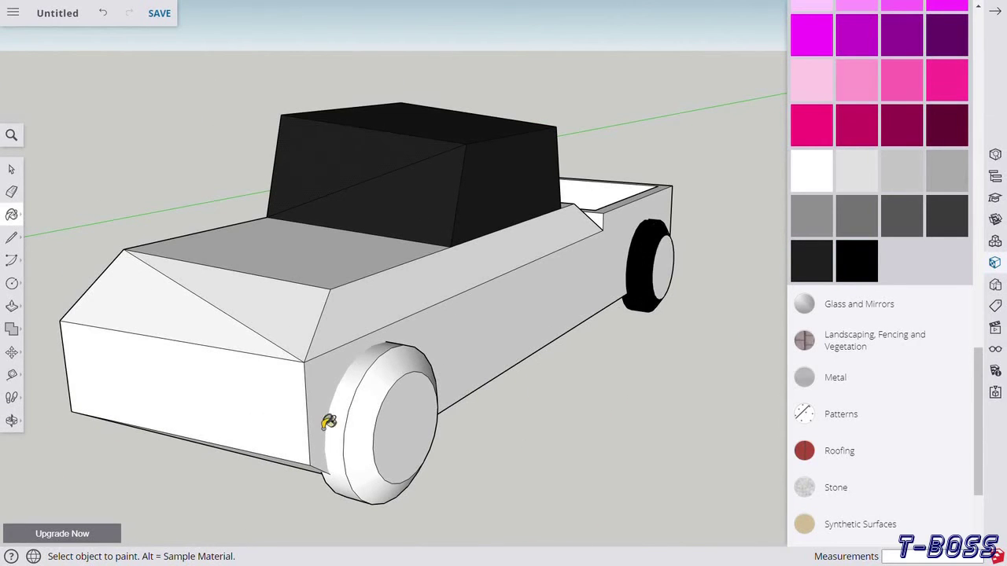
left_click(371, 418)
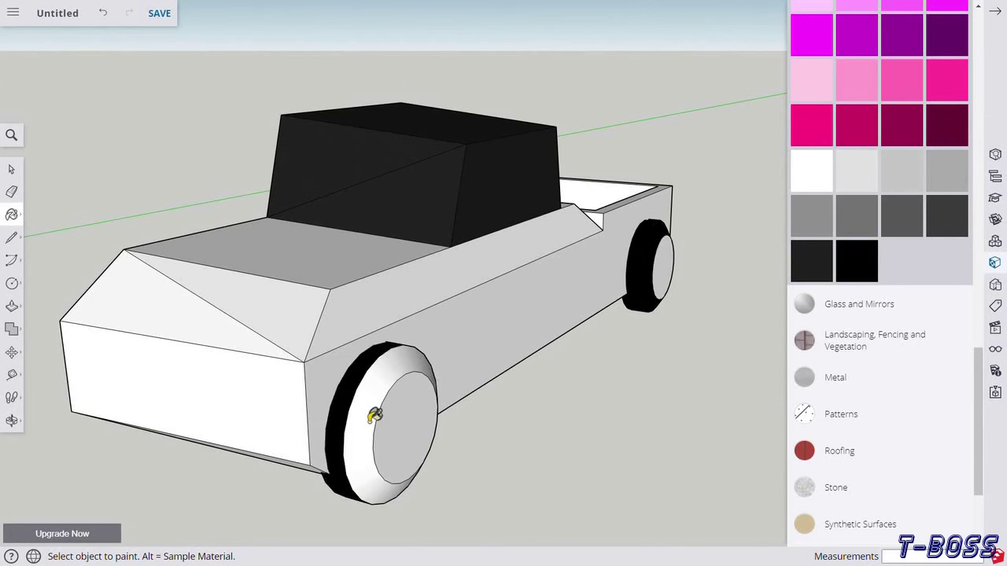
left_click(404, 385)
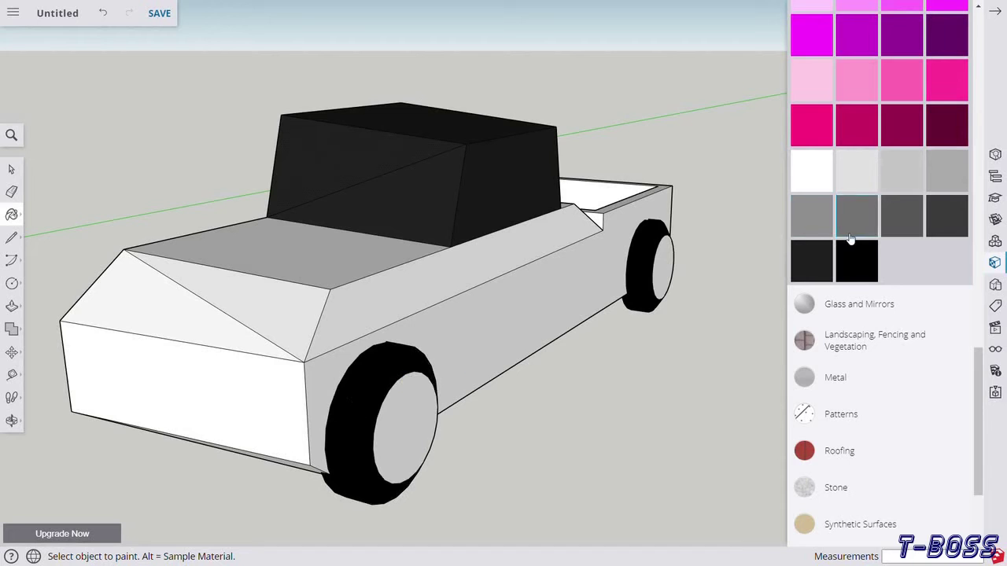
Step: Make the front and rear hubcaps medium grey
left_click(417, 428)
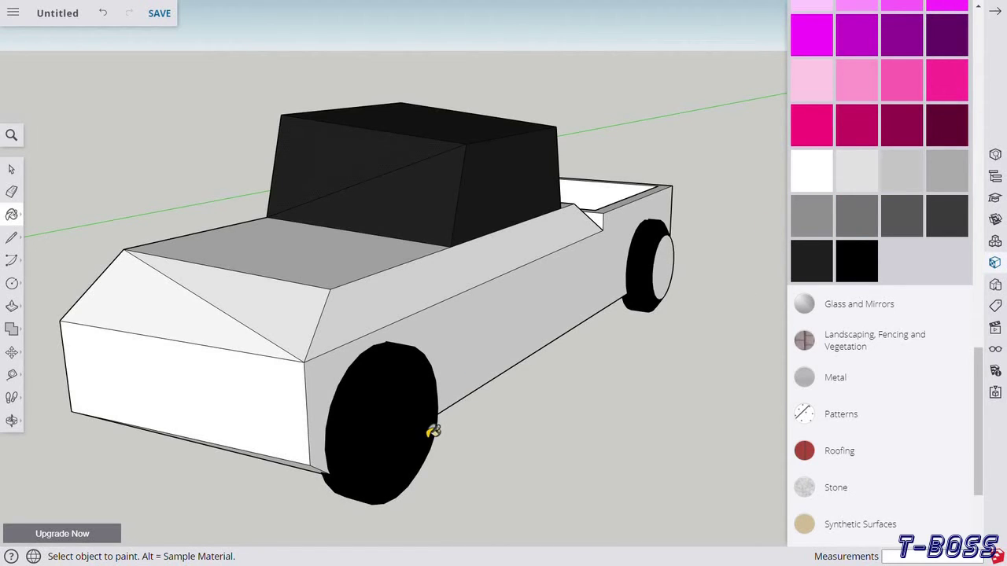
left_click(802, 215)
left_click(421, 433)
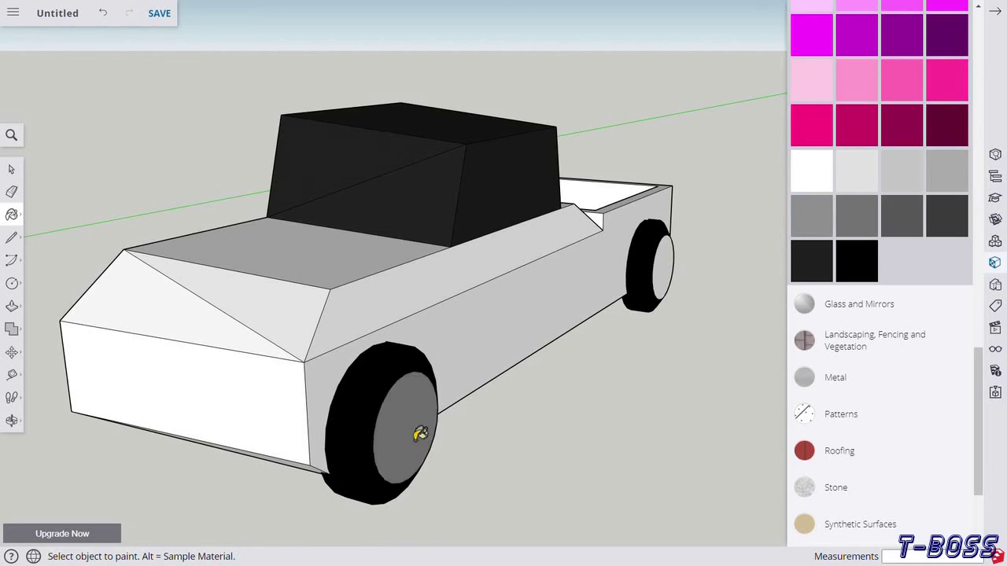
left_click(673, 272)
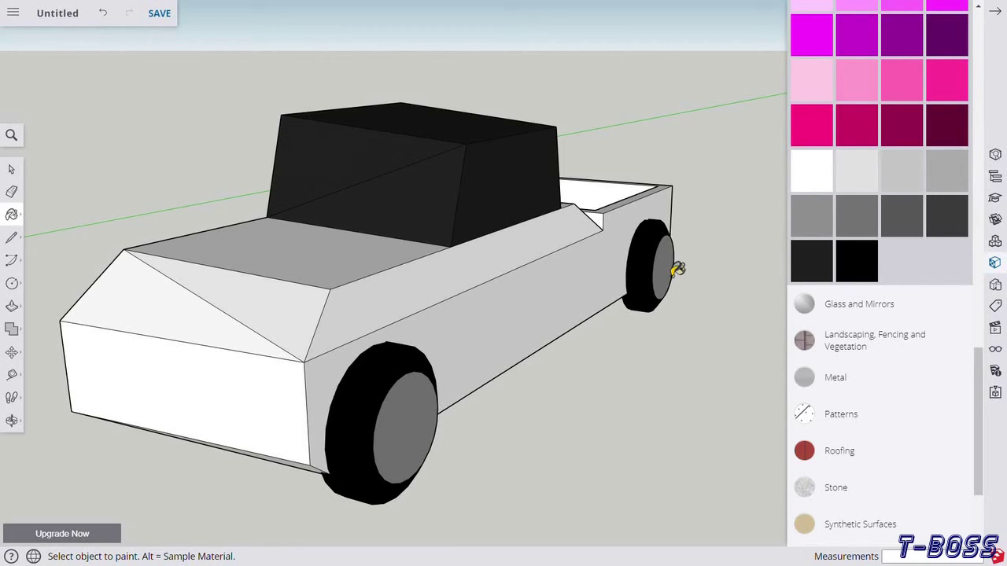
Step: Paint the hood, side panels, front face and cargo bed cyan
scroll(879, 140, "up", 5)
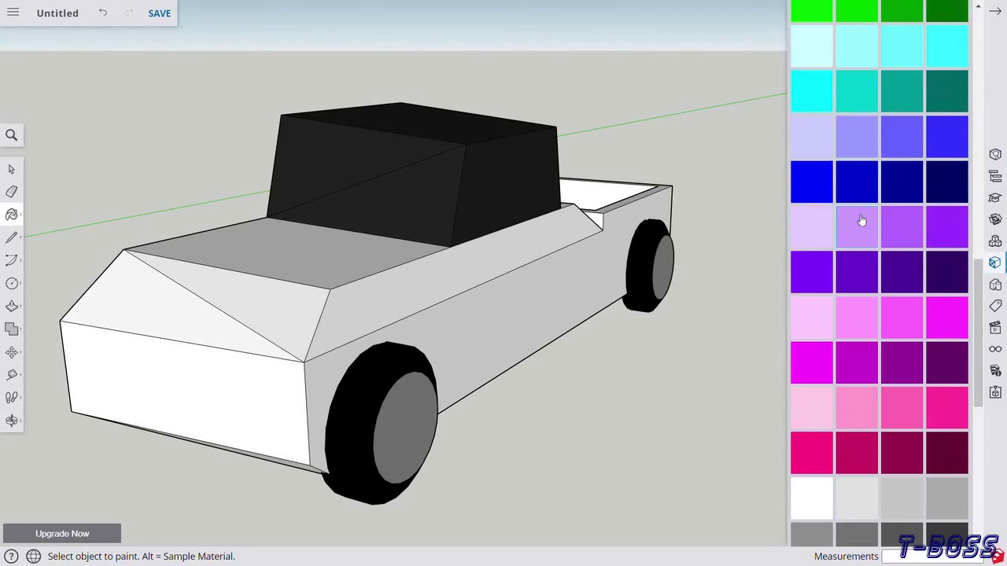
left_click(394, 274)
left_click(405, 307)
left_click(482, 336)
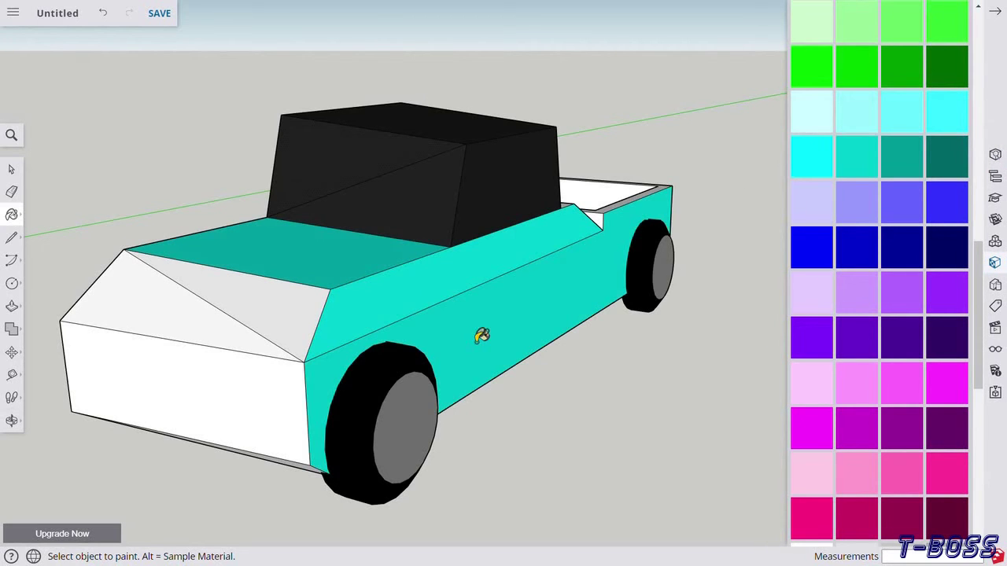
left_click(287, 405)
left_click(264, 353, "ctrl")
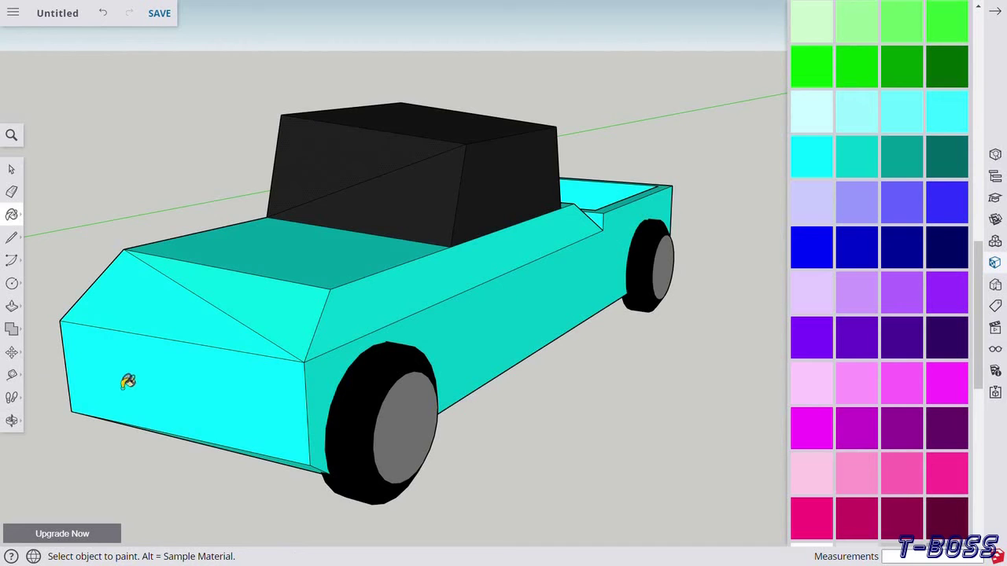
Step: Give the cargo bed floor the first Metal material finish
left_click(12, 420)
left_click_drag(712, 312, 341, 333)
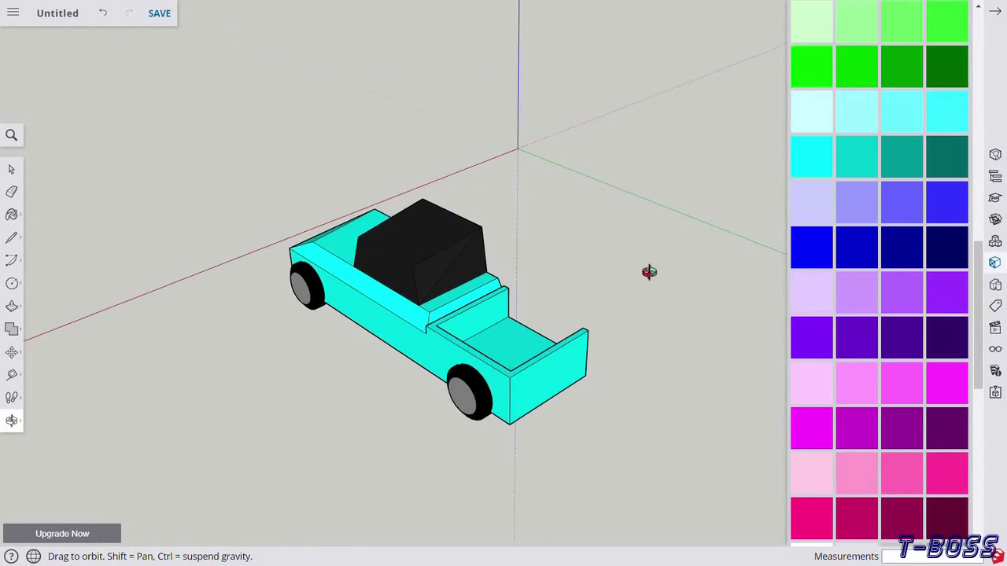
scroll(508, 294, "up", 2)
scroll(390, 349, "up", 3)
scroll(571, 366, "up", 1)
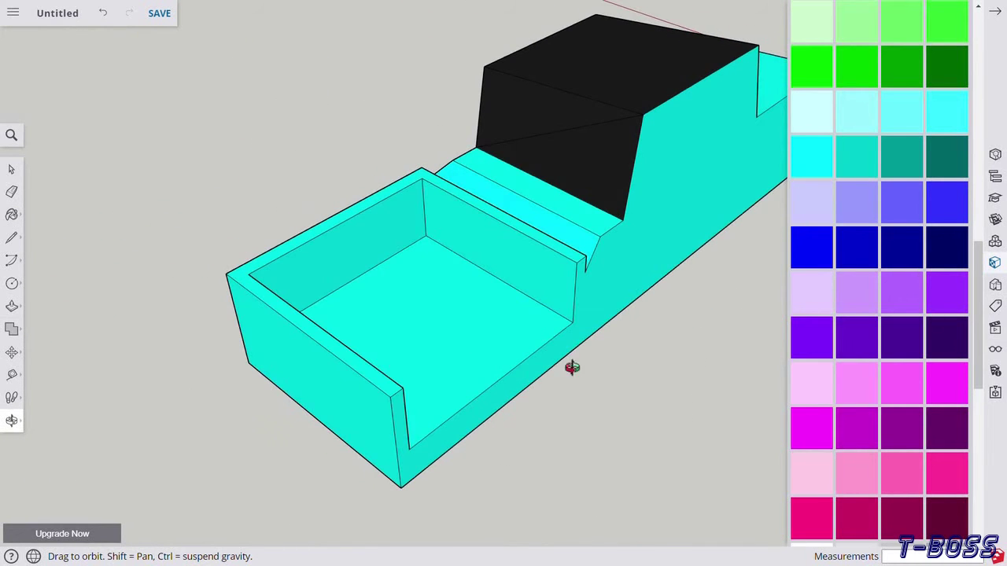
scroll(826, 321, "down", 5)
scroll(892, 278, "up", 2)
scroll(871, 358, "down", 4)
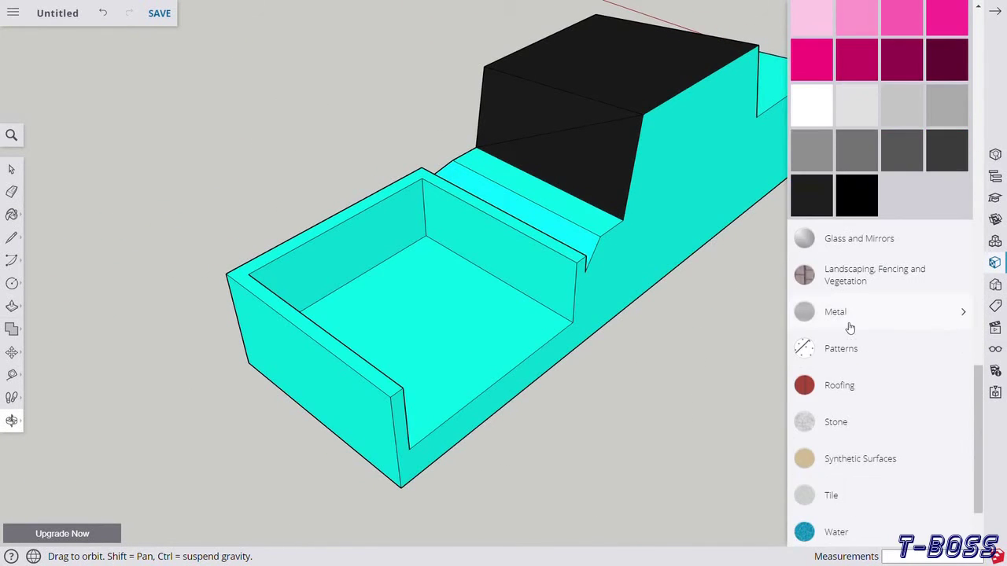
scroll(849, 327, "down", 1)
left_click(845, 238)
left_click(813, 266)
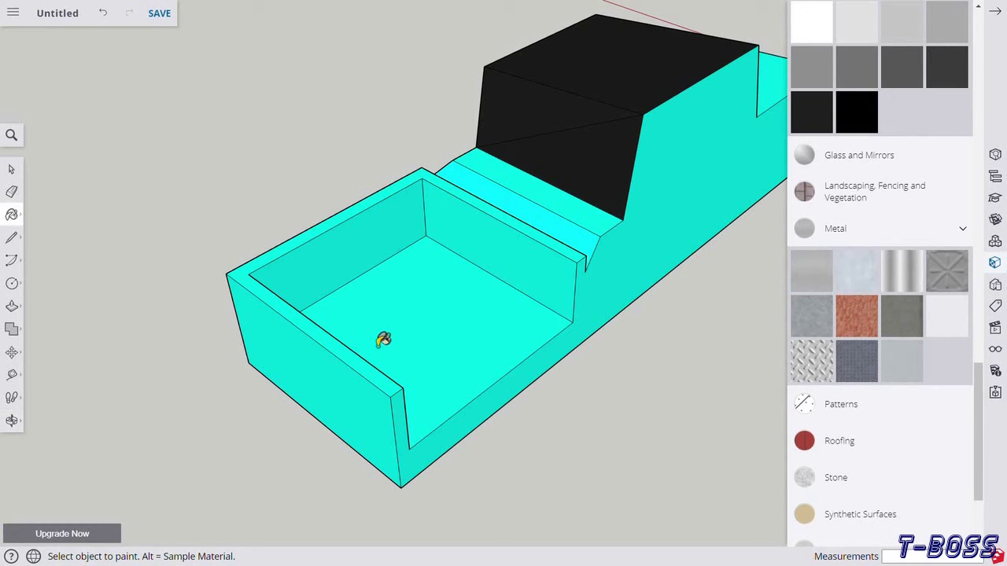
left_click(383, 340)
Step: Orbit around the truck to check the new paint
left_click(11, 420)
scroll(472, 311, "down", 5)
mouse_move(611, 312)
left_mouse_down()
mouse_move(643, 294)
mouse_move(611, 274)
mouse_move(433, 349)
left_mouse_up()
scroll(530, 343, "up", 2)
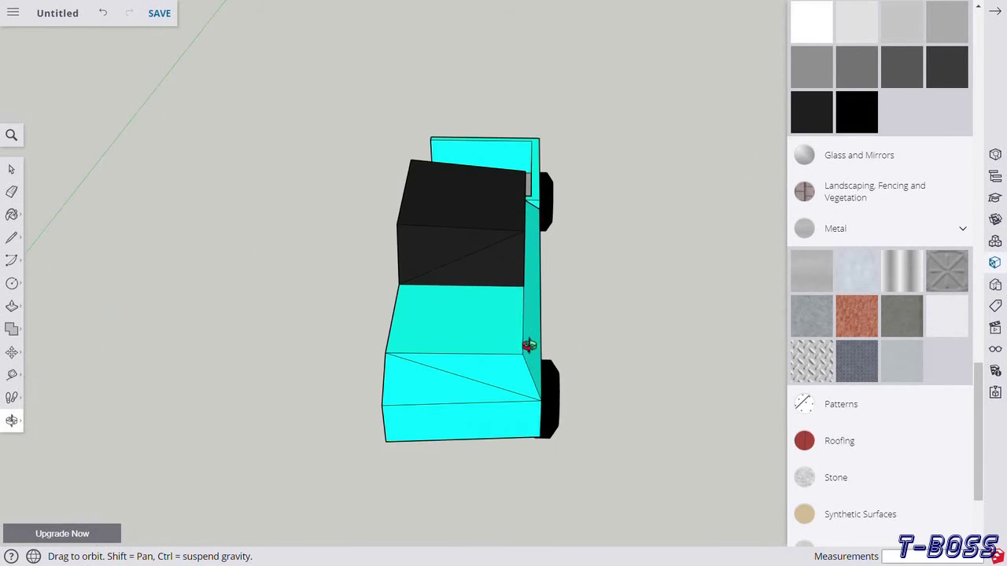
Step: Select the whole truck body together with the rear wheel for grouping
left_click(12, 170)
triple_click(436, 310)
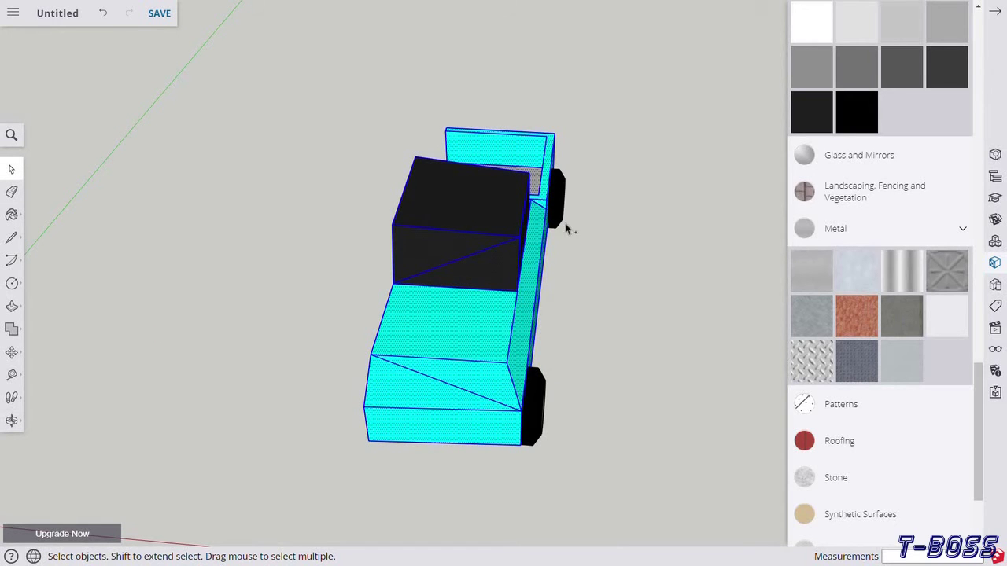
middle_click_drag(564, 431, 347, 383)
scroll(393, 377, "up", 2)
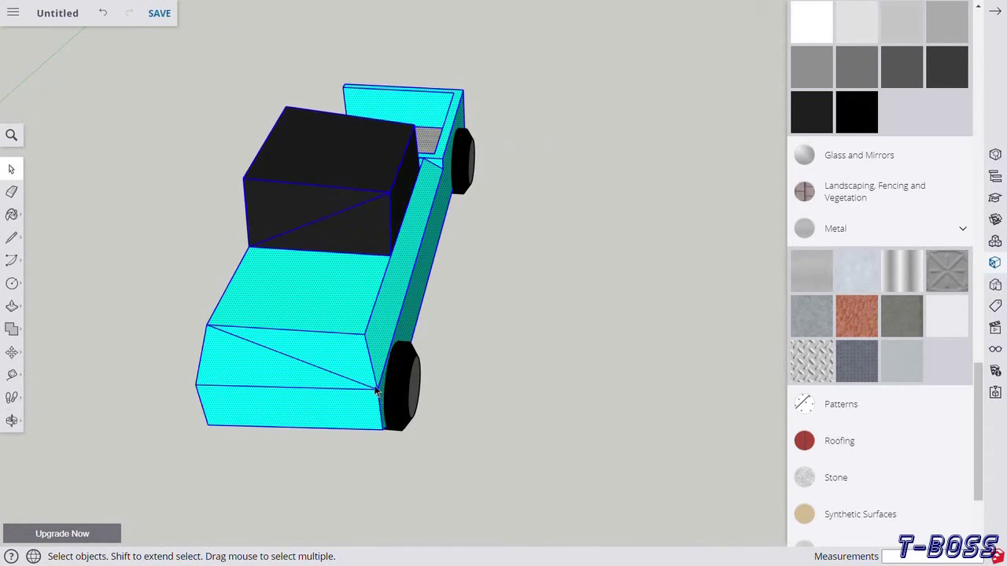
scroll(443, 375, "up", 3)
left_click(443, 380, "shift")
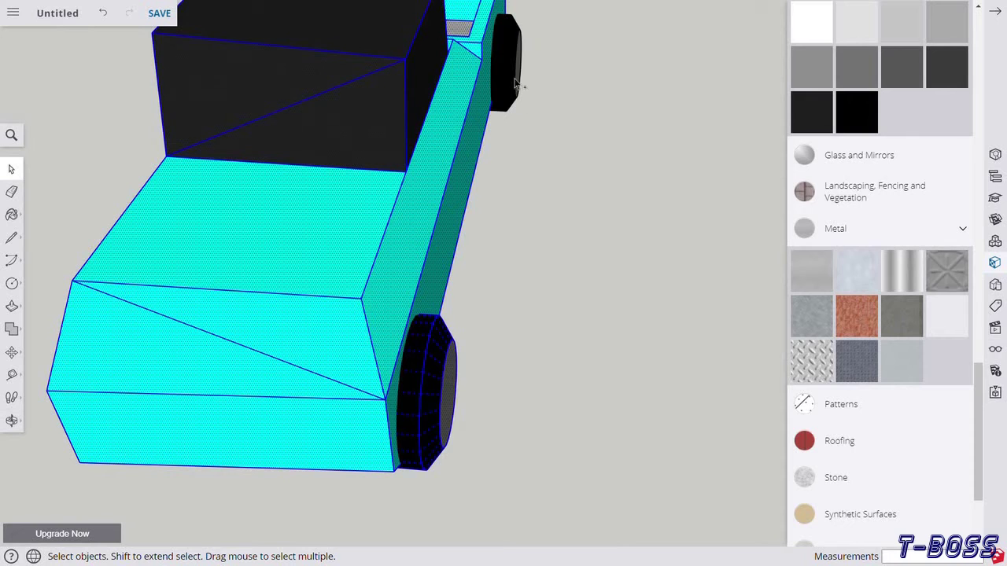
right_click(326, 189)
Step: Group the half-truck, then copy and paste a second copy of it
left_click(360, 353)
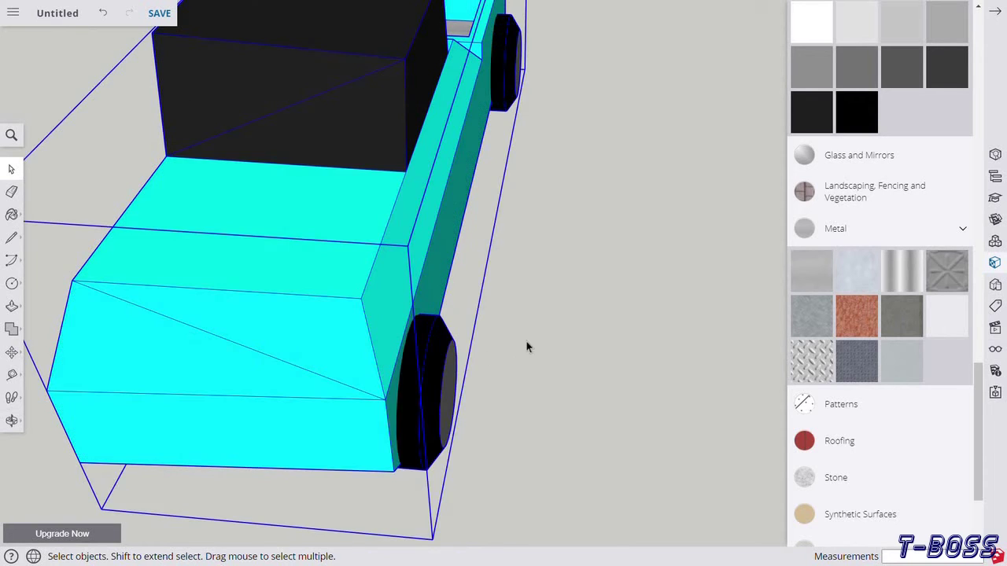
left_click(526, 346)
scroll(526, 346, "down", 1)
scroll(526, 346, "down", 1)
right_click(344, 315)
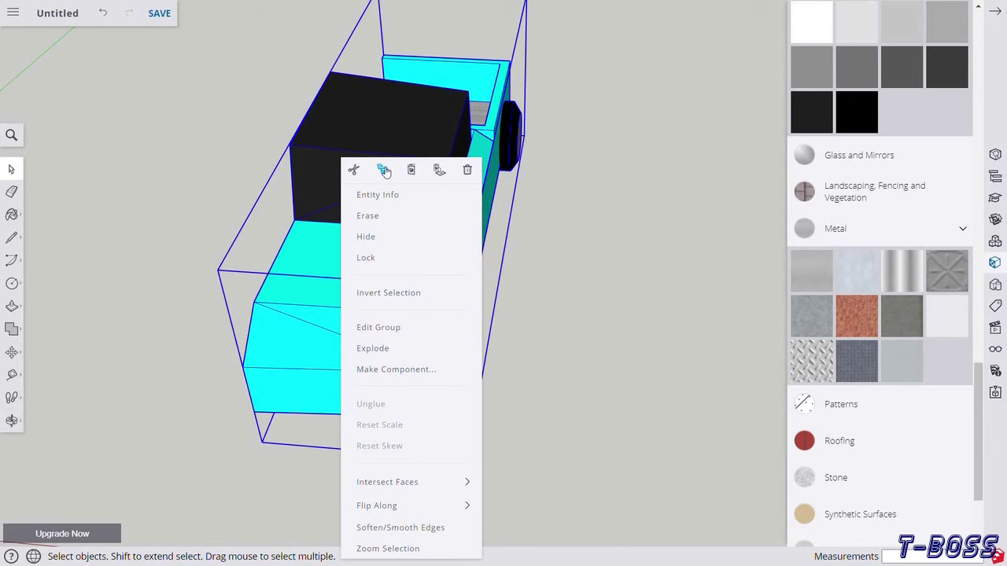
left_click(152, 277)
right_click(148, 270)
left_click(218, 281)
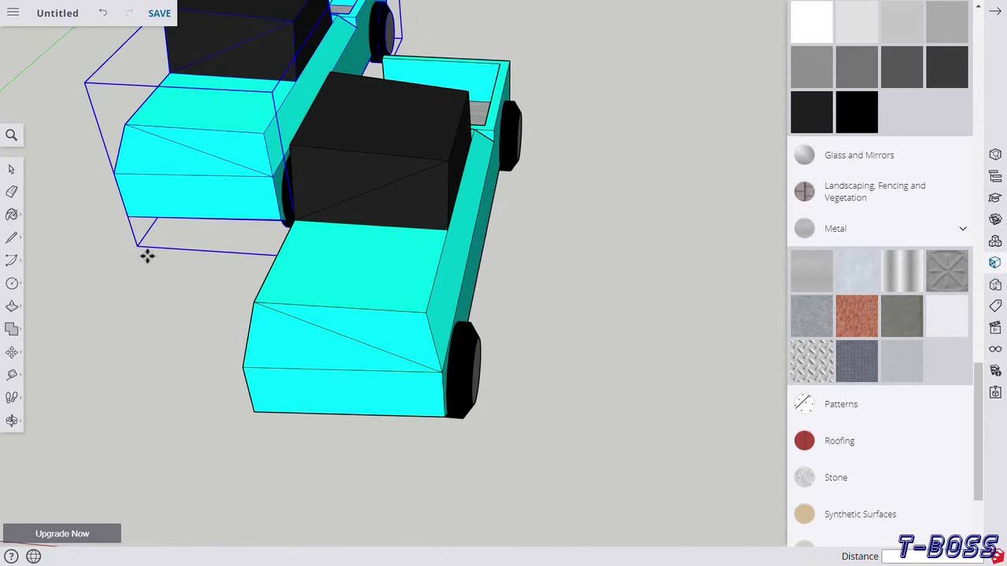
left_click(144, 259)
Step: Flip the pasted copy along the group's green axis and set it beside the original
right_click(173, 202)
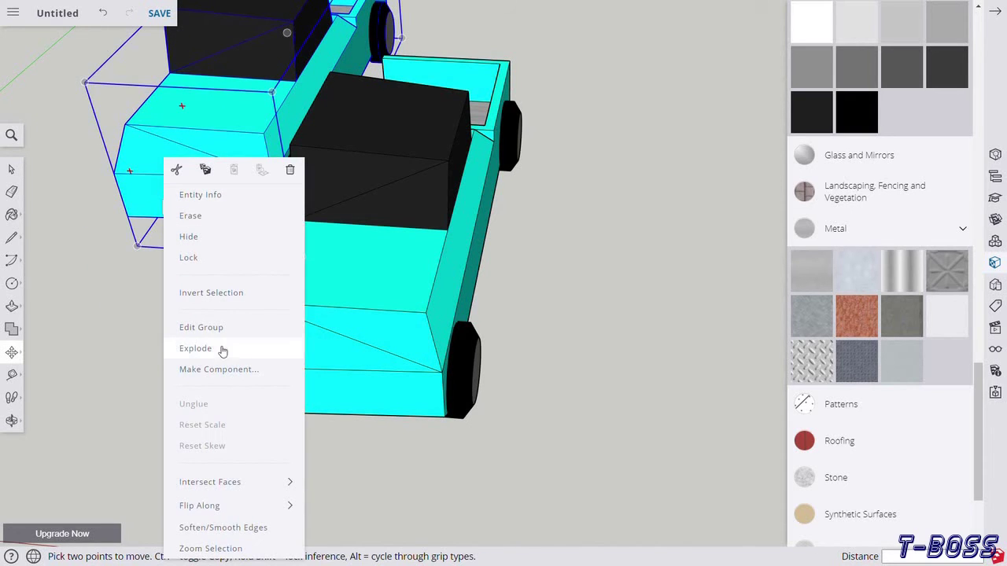
mouse_move(199, 506)
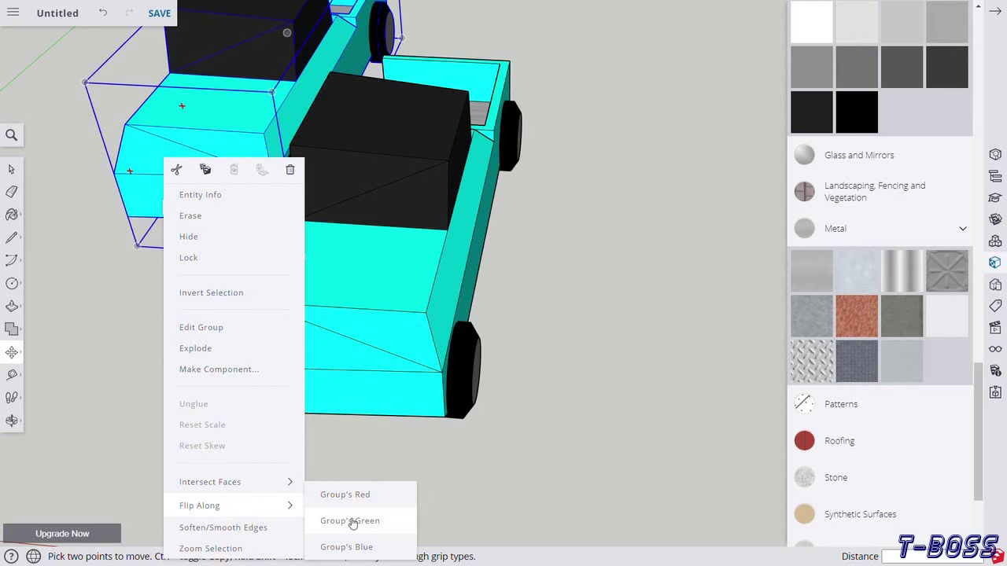
left_click(358, 494)
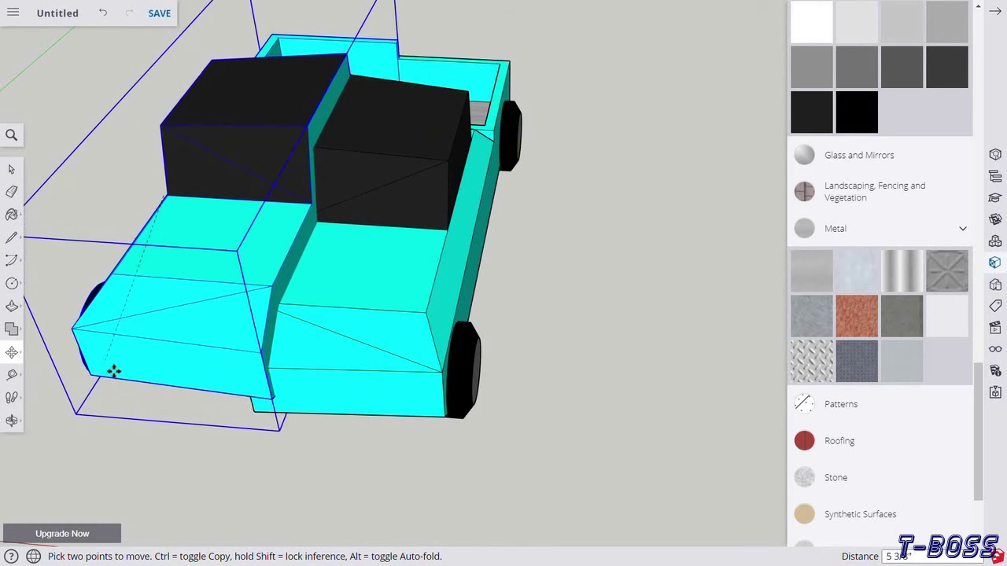
left_click(89, 368)
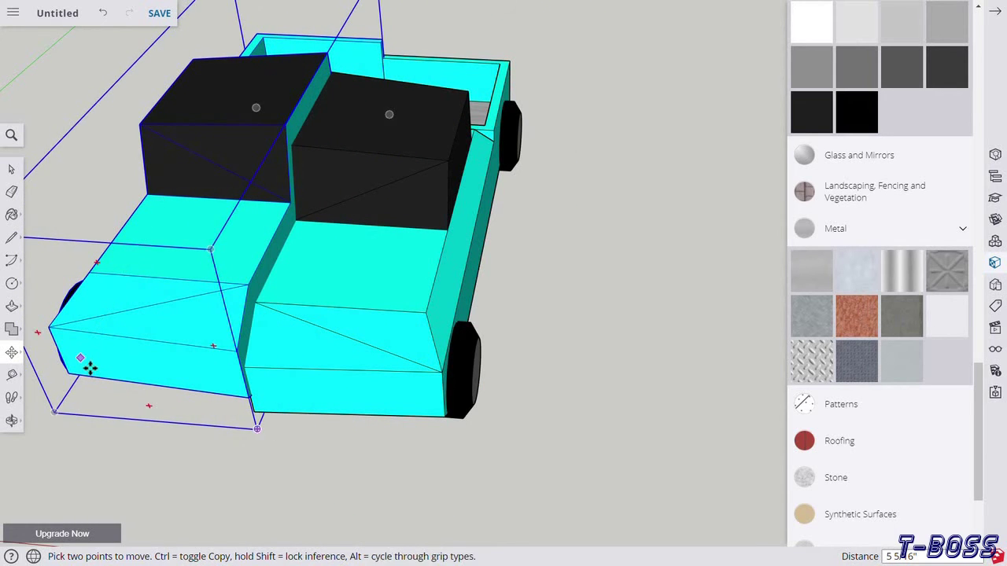
left_click(12, 420)
mouse_move(47, 409)
left_mouse_down()
mouse_move(161, 330)
mouse_move(59, 276)
left_mouse_up()
Step: Move the mirrored copy so it sits flush against the original half
left_click(12, 169)
left_click(204, 269)
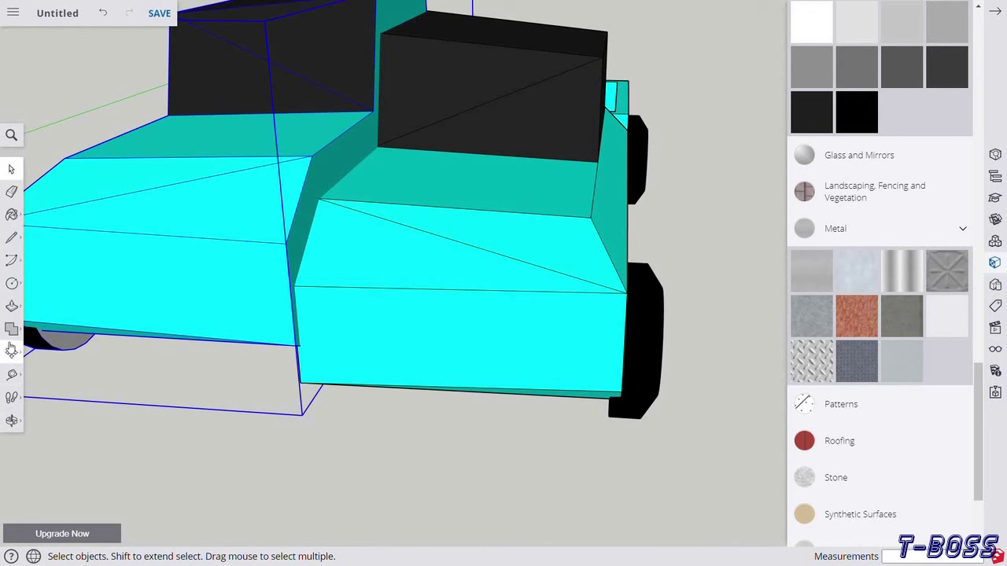
left_click(12, 351)
left_click(302, 415)
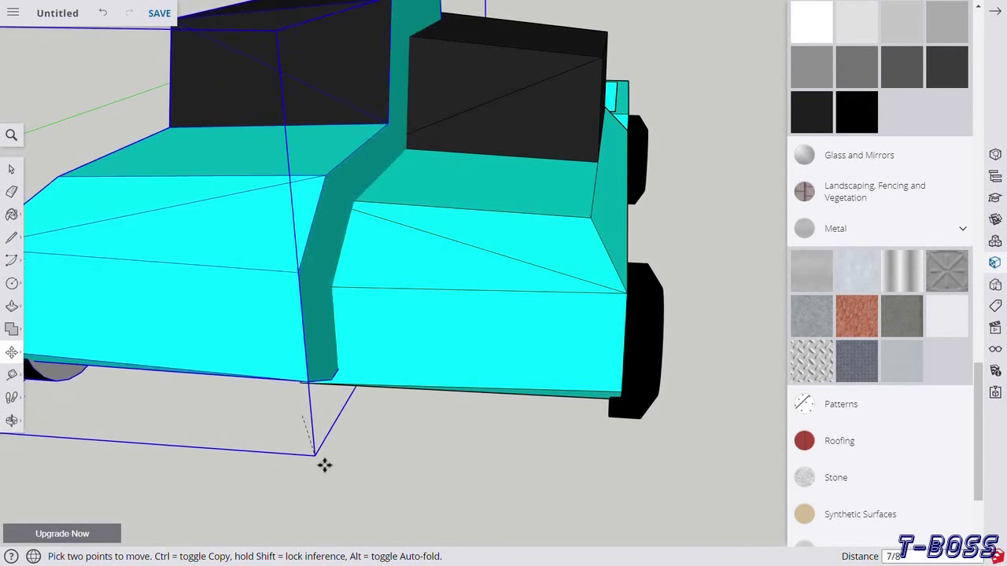
left_click(319, 459)
left_click(301, 297)
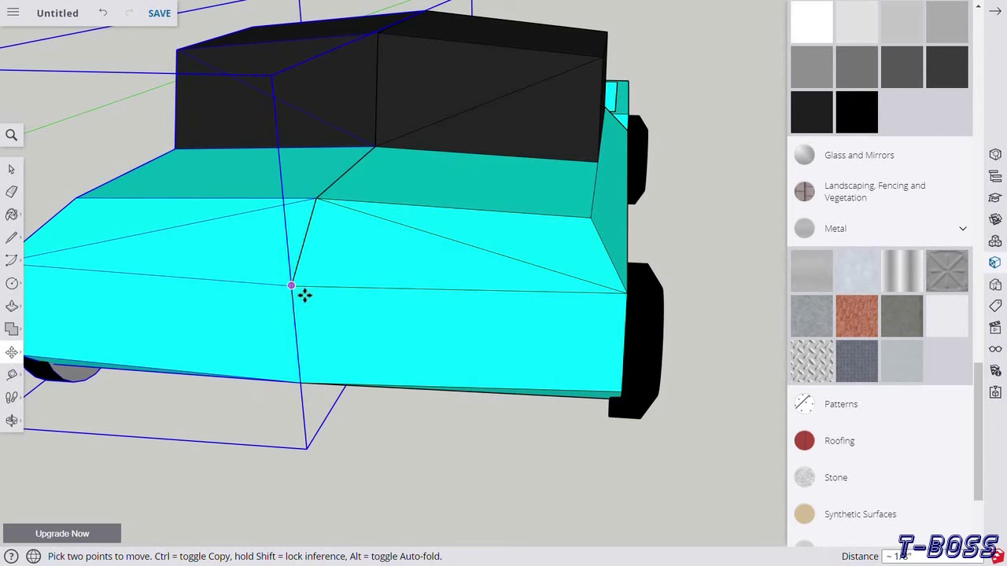
left_click(299, 289)
left_click(11, 169)
left_click(722, 287)
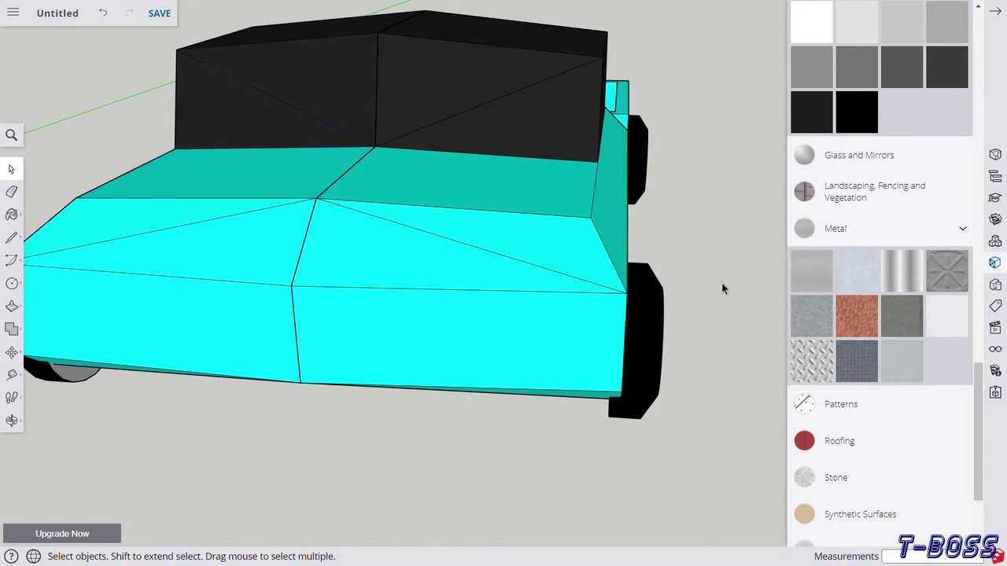
left_click(12, 420)
scroll(405, 383, "down", 5)
Step: Group both truck halves together into a single group
left_click_drag(332, 355, 579, 317)
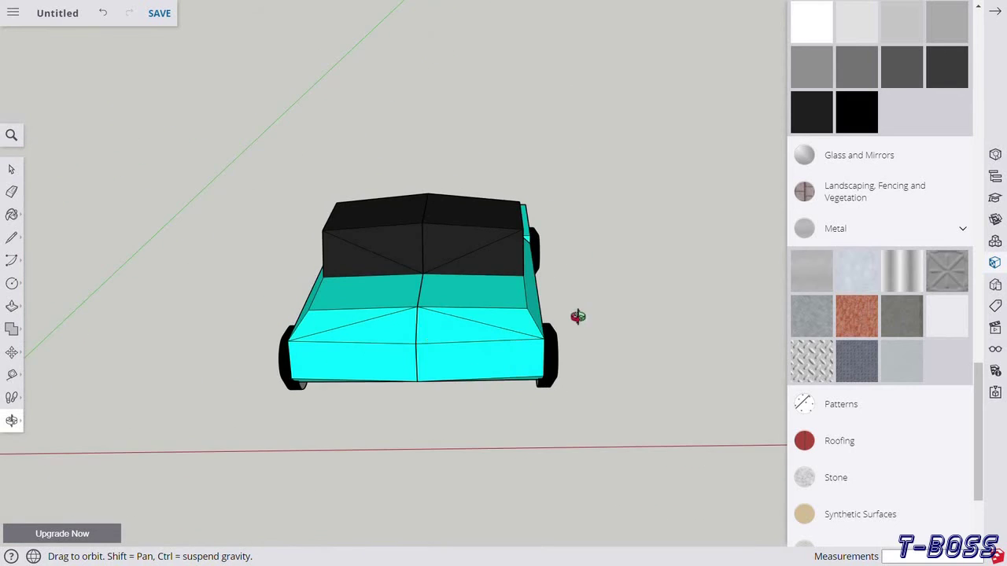
left_click(11, 170)
left_click(417, 307)
left_click(442, 311, "shift")
right_click(443, 310)
left_click(477, 417)
left_click(84, 380)
Step: Scale the truck narrower by dragging a side grip inward
left_click(44, 379)
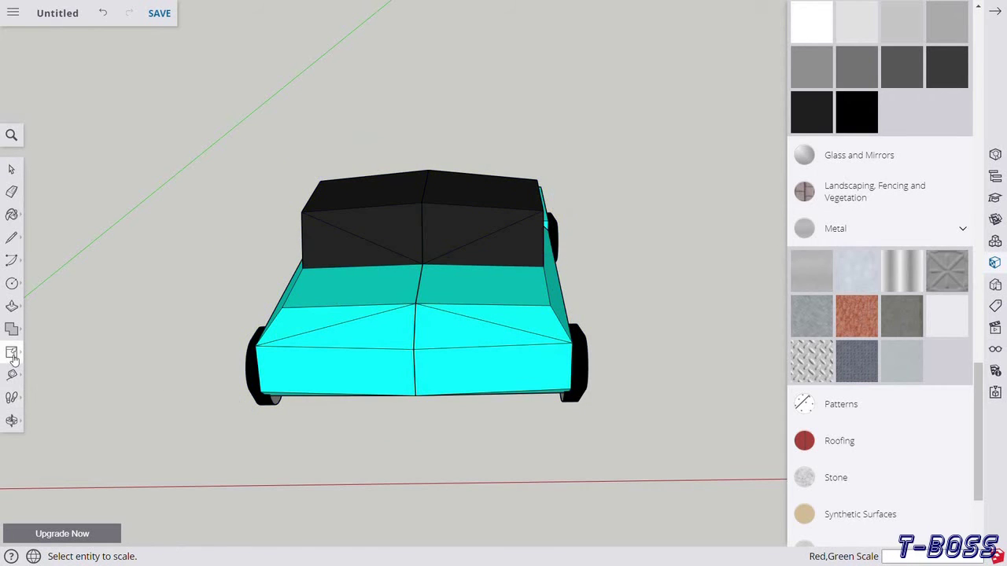
left_click(491, 268)
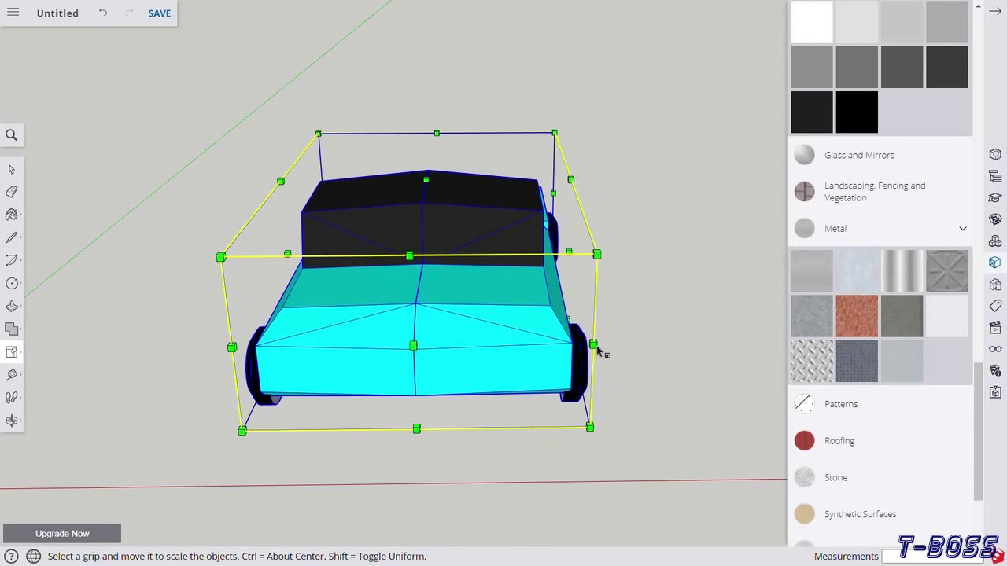
left_click_drag(597, 350, 520, 350)
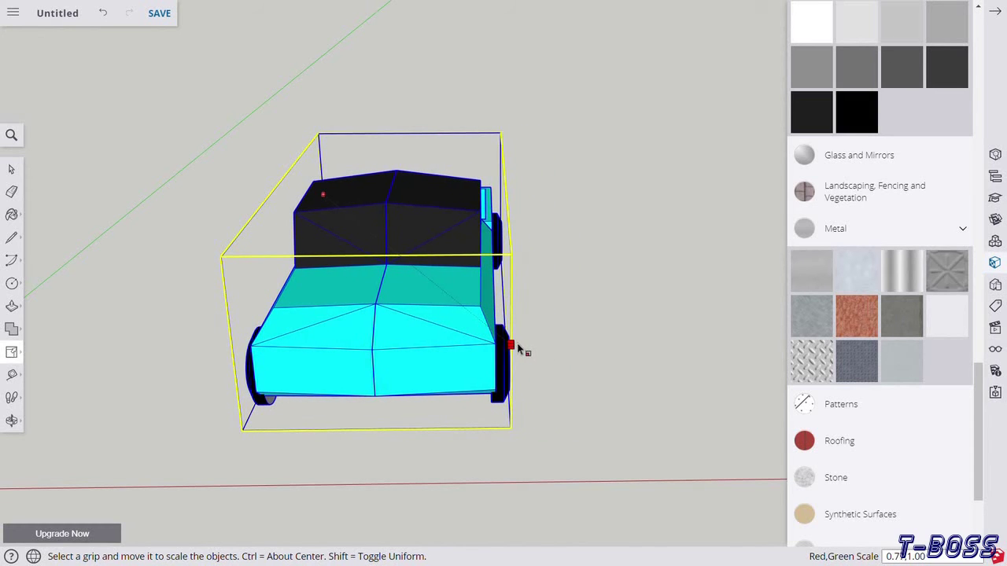
left_click(11, 169)
left_click(12, 421)
mouse_move(197, 394)
left_mouse_down()
mouse_move(386, 303)
mouse_move(715, 265)
mouse_move(252, 322)
mouse_move(483, 376)
mouse_move(344, 310)
mouse_move(442, 243)
mouse_move(162, 325)
mouse_move(464, 354)
mouse_move(553, 341)
mouse_move(225, 332)
mouse_move(514, 369)
left_mouse_up()
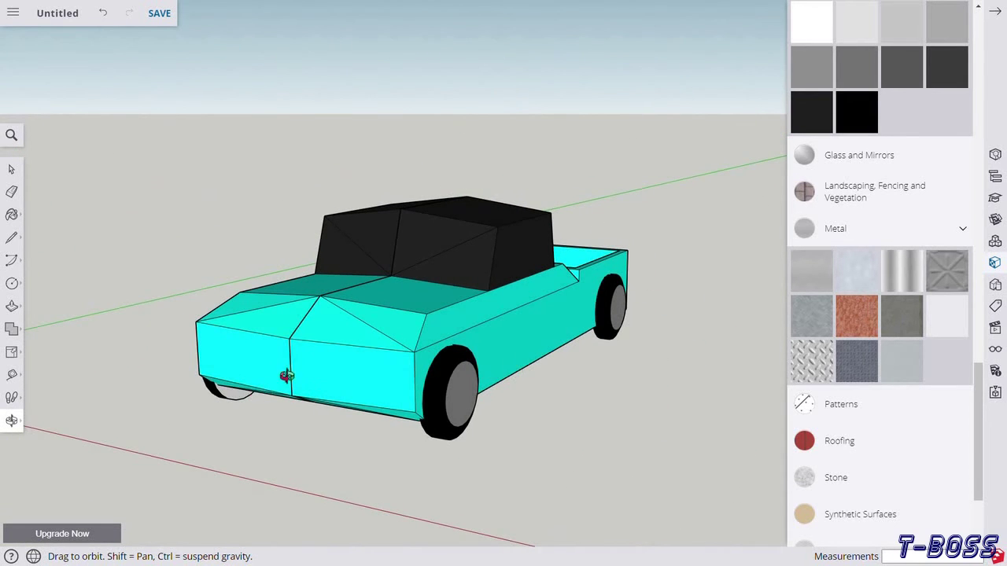
Step: Pick the dark paint colour and orbit to view the truck from above and behind
mouse_move(348, 292)
left_mouse_down()
mouse_move(400, 416)
mouse_move(380, 264)
left_mouse_up()
left_click(810, 129)
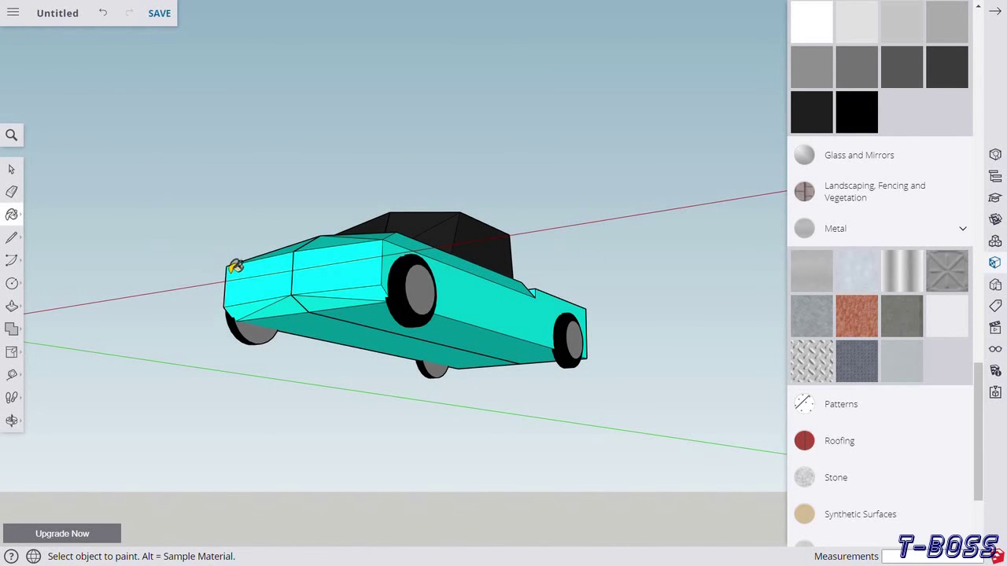
left_click(12, 423)
left_click_drag(191, 258, 281, 467)
left_click(12, 168)
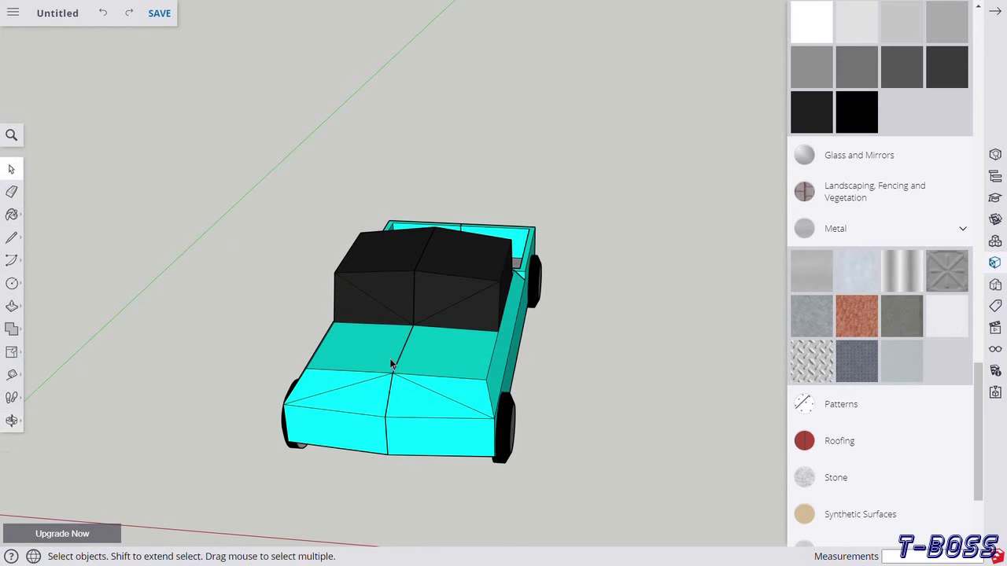
Step: Explode the truck group, then explode its parts into loose faces
double_click(389, 363)
left_click(153, 383)
left_click(408, 367)
right_click(407, 367)
left_click(407, 353)
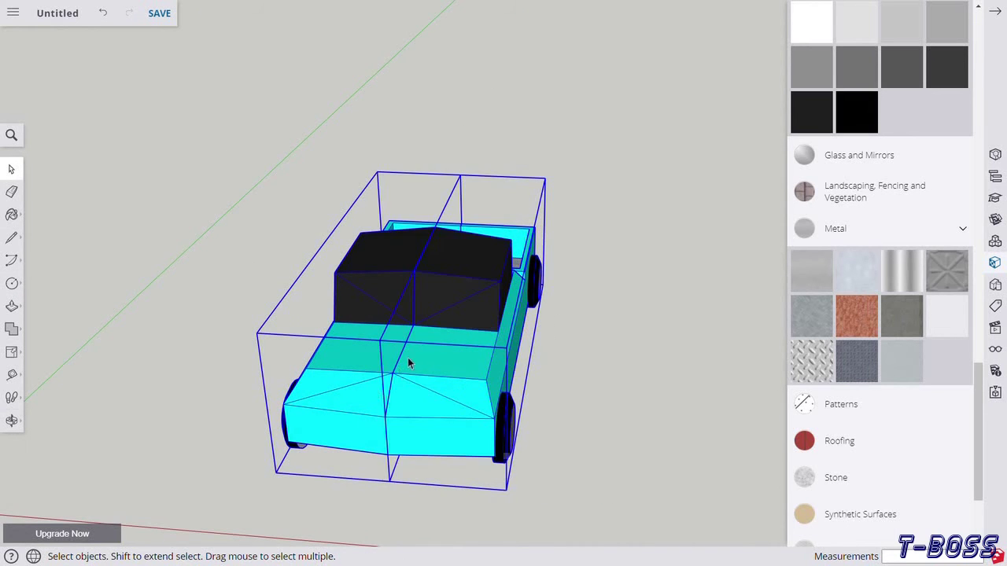
right_click(345, 398)
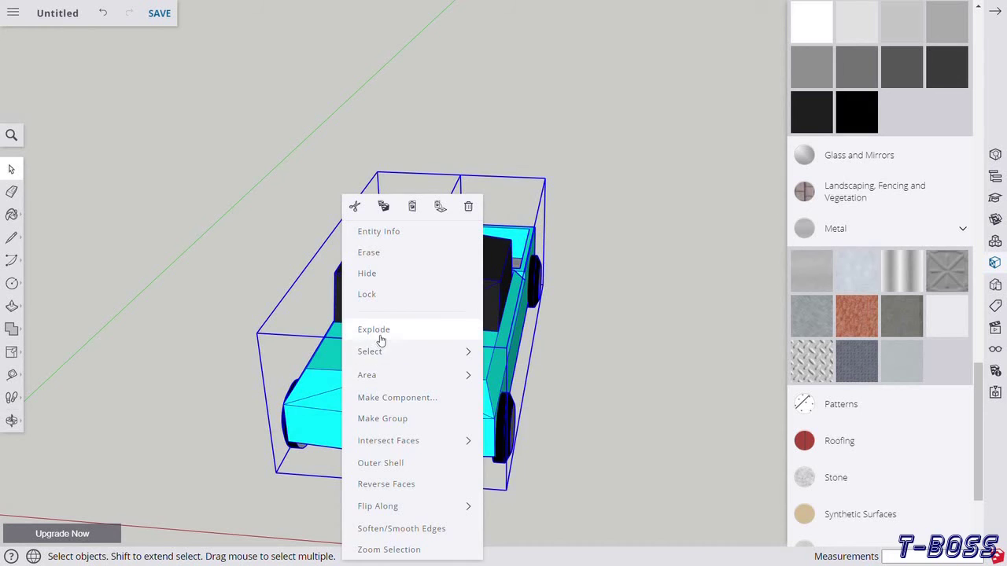
left_click(381, 329)
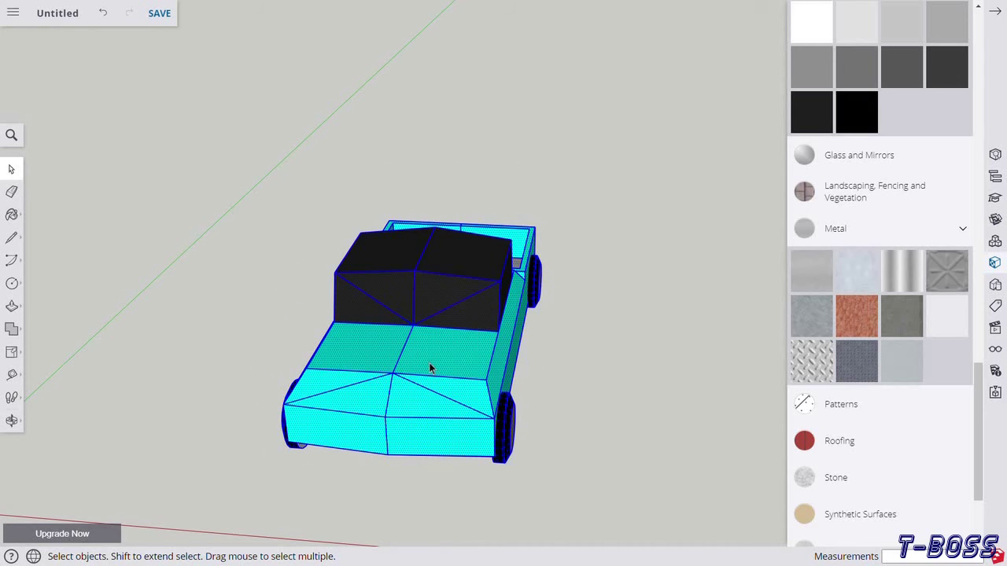
Step: Undo the accidental black fill of the whole truck and clear the selection
left_click(11, 423)
mouse_move(378, 386)
left_mouse_down()
mouse_move(571, 372)
mouse_move(449, 402)
left_mouse_up()
left_click(862, 132)
left_click(389, 323)
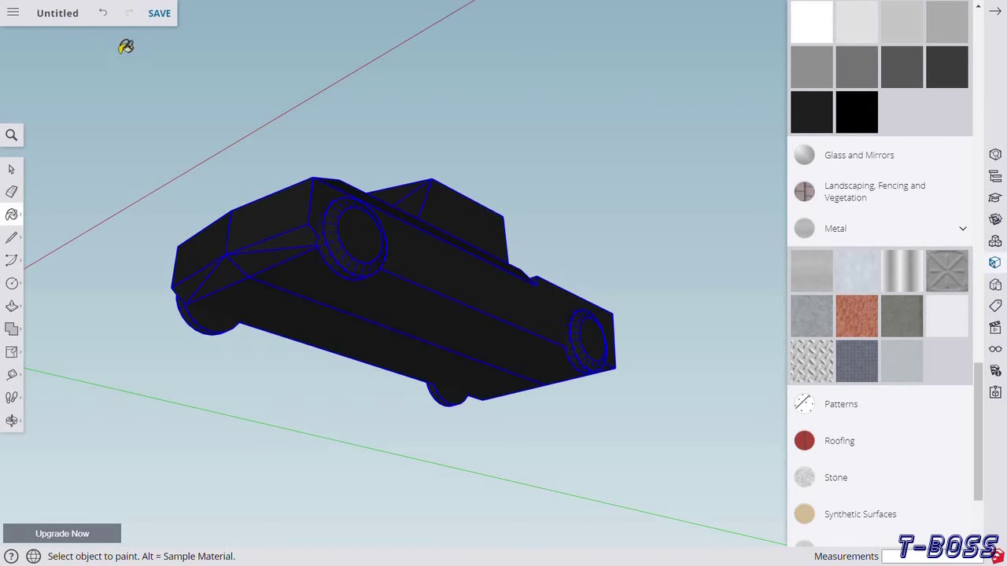
left_click(106, 14)
left_click(21, 171)
left_click(122, 218)
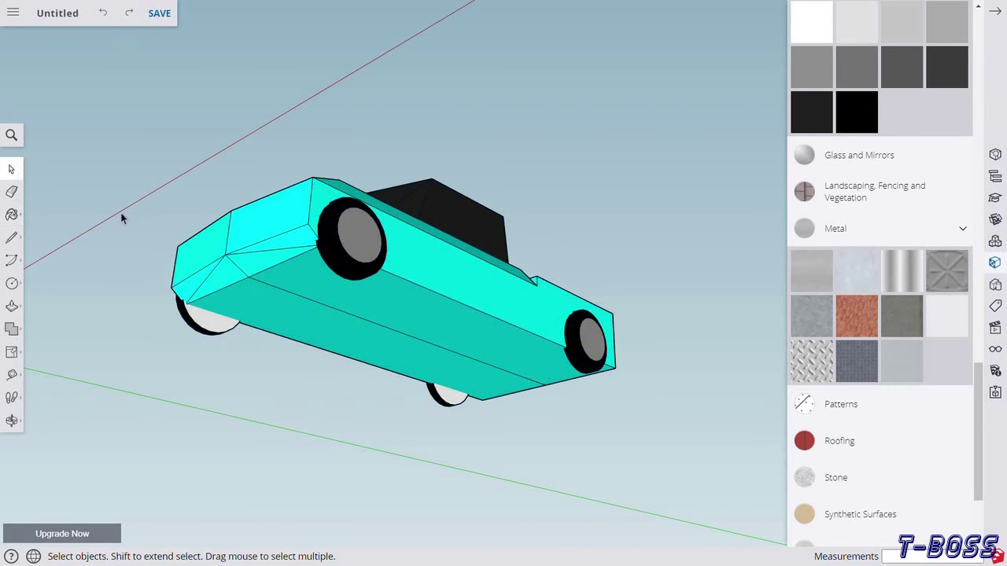
Step: Paint the two lower faces black, then orbit to view the truck from behind
left_click(815, 118)
left_click(394, 294)
left_click(325, 338)
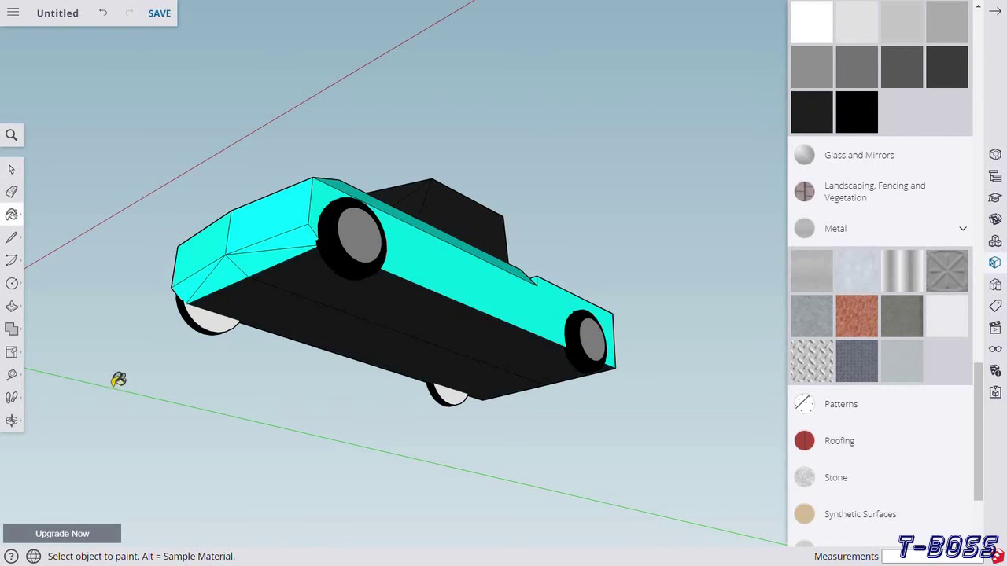
left_click(12, 421)
mouse_move(140, 205)
left_mouse_down()
mouse_move(405, 449)
mouse_move(440, 326)
mouse_move(481, 305)
mouse_move(108, 377)
mouse_move(440, 333)
mouse_move(180, 281)
mouse_move(467, 321)
left_mouse_up()
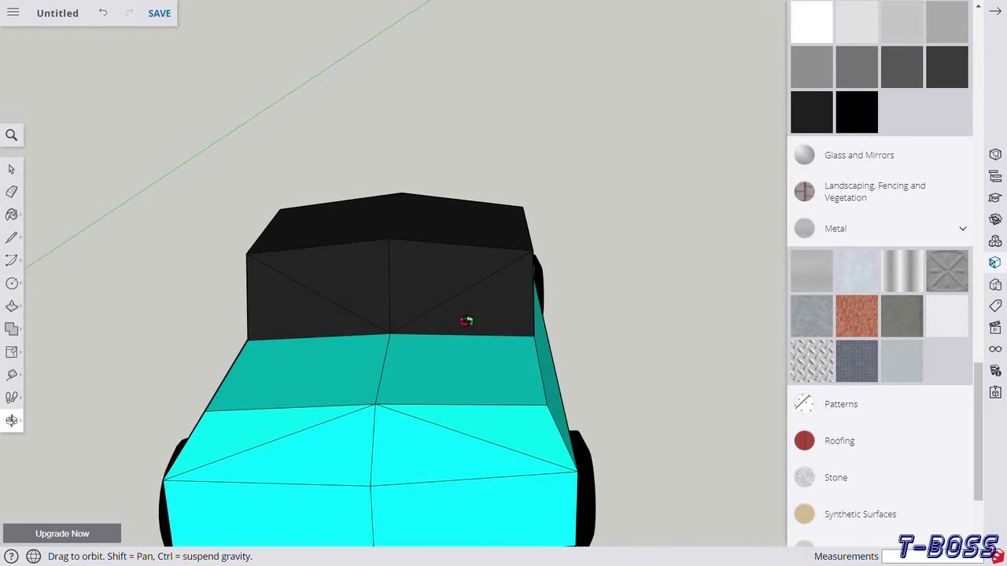
mouse_move(213, 303)
left_mouse_down()
mouse_move(512, 288)
mouse_move(499, 353)
mouse_move(325, 367)
mouse_move(290, 411)
mouse_move(121, 278)
mouse_move(469, 227)
mouse_move(612, 238)
left_mouse_up()
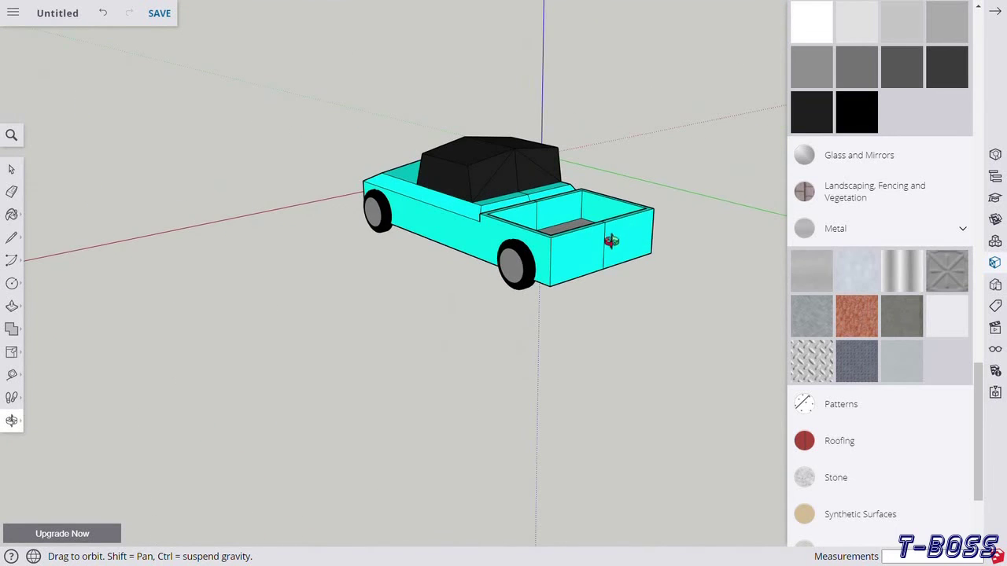
Step: Draw two Pencil lines across the lower rear body, from each corner to the middle seam
scroll(613, 240, "up", 3)
mouse_move(326, 263)
left_mouse_down()
mouse_move(130, 292)
mouse_move(285, 317)
mouse_move(35, 320)
left_mouse_up()
left_click(11, 238)
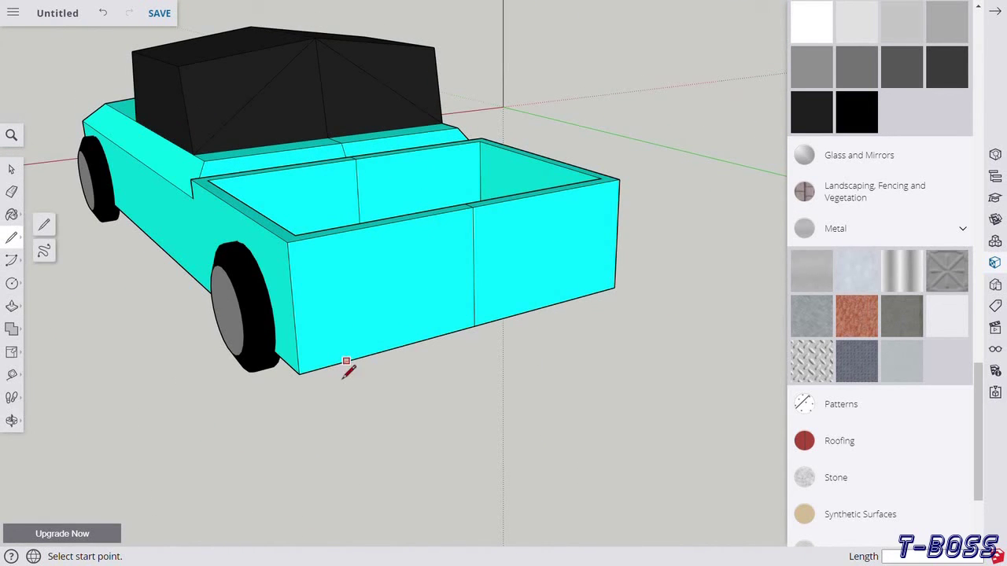
left_click(297, 355)
left_click(475, 309)
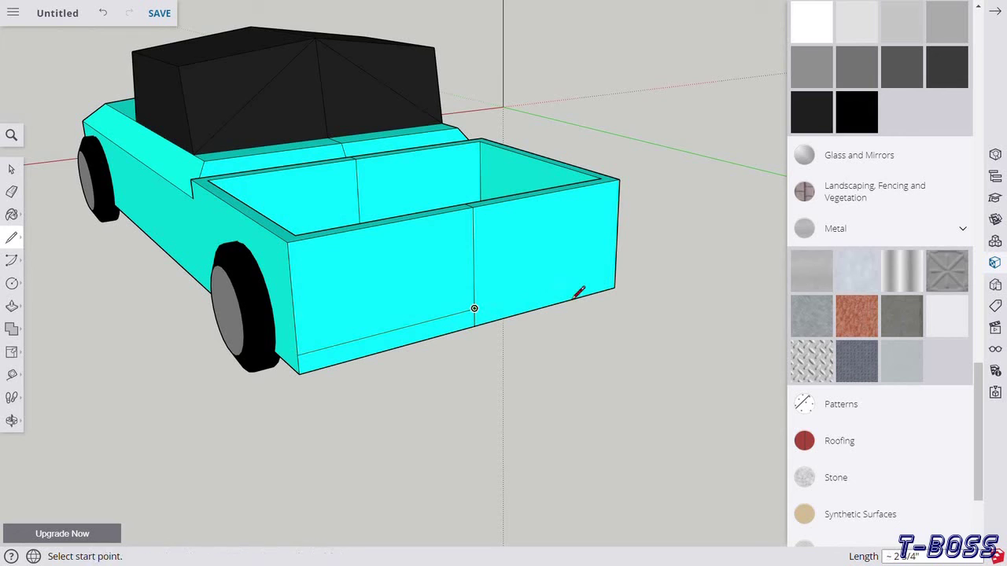
left_click(615, 272)
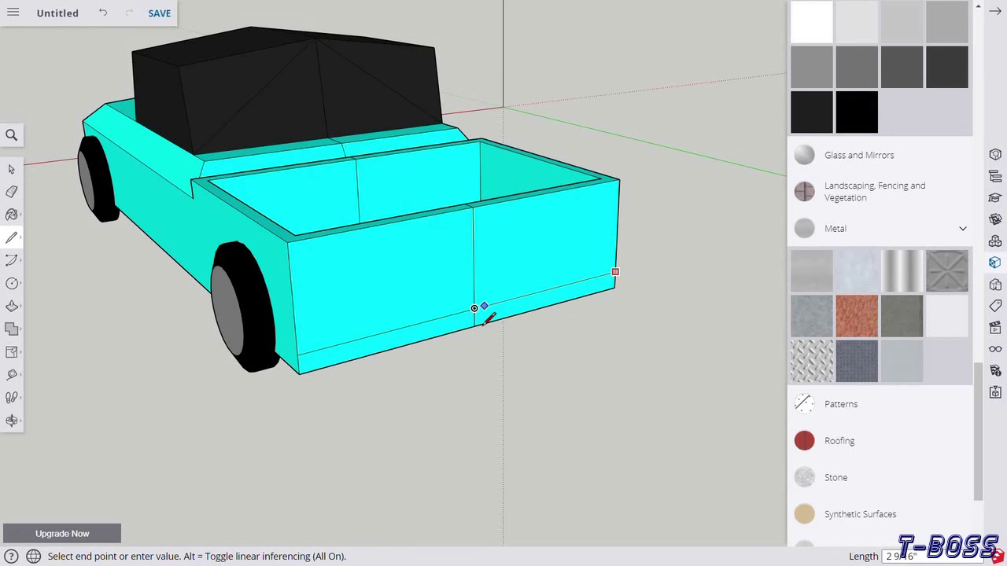
left_click(477, 321)
Step: Paint the left and right bottom strips black
left_click(818, 118)
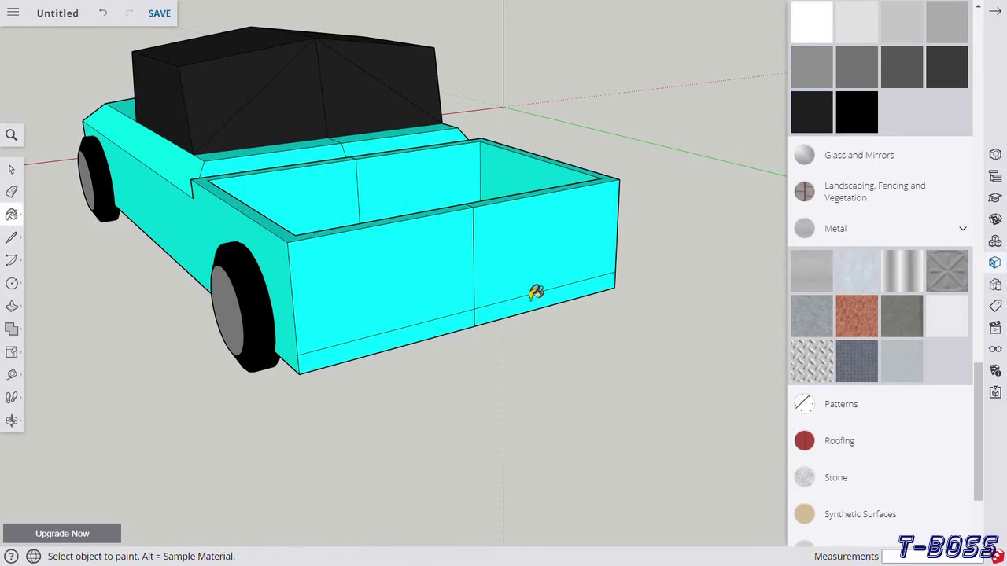
left_click(495, 319)
left_click(403, 342)
Step: Push/Pull the black trim strip slightly outward from the body to form a bumper
left_click(11, 422)
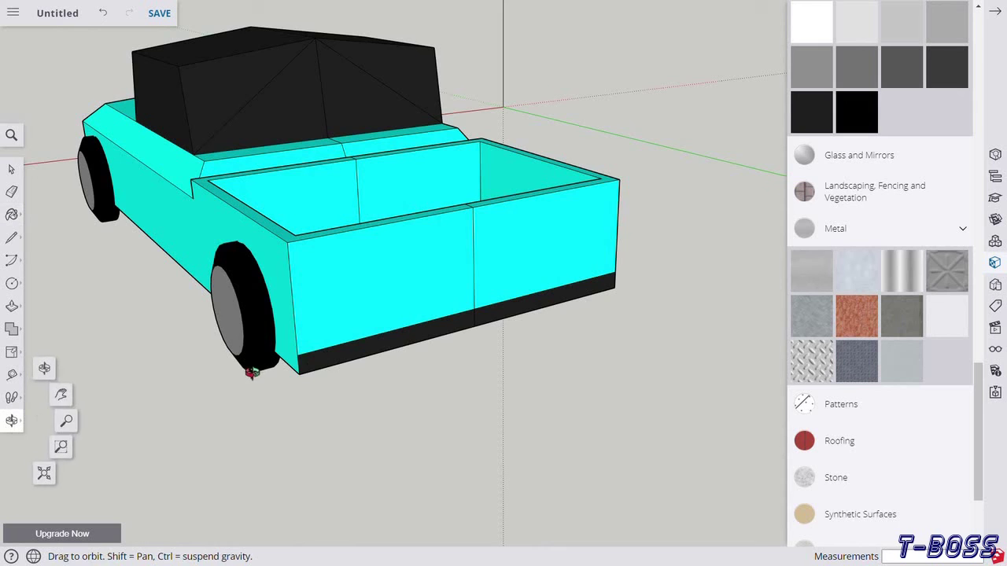
left_click_drag(244, 427, 537, 370)
left_click(11, 306)
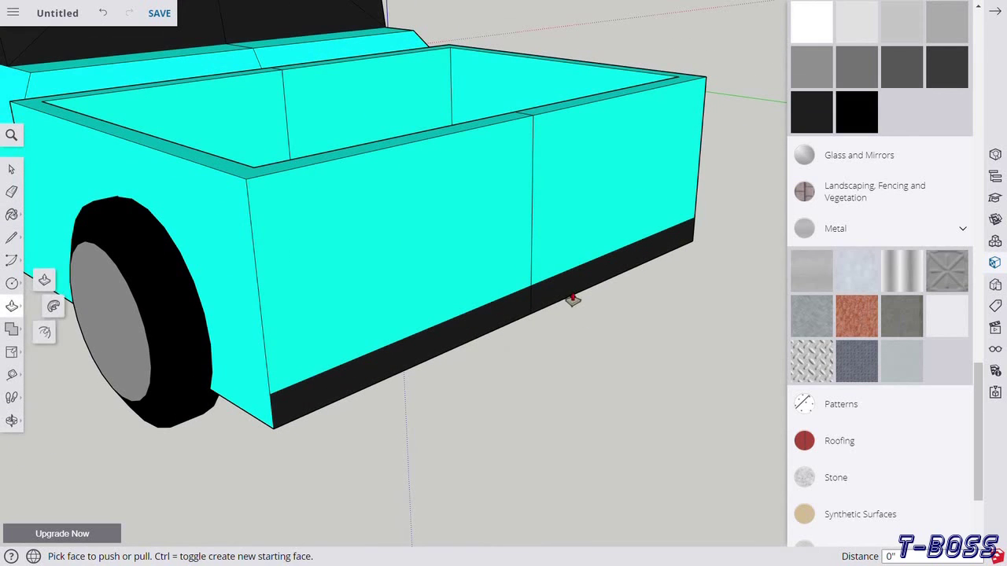
left_click_drag(569, 300, 577, 299)
left_click(11, 421)
mouse_move(97, 420)
left_mouse_down()
mouse_move(247, 409)
mouse_move(487, 361)
mouse_move(622, 378)
mouse_move(228, 388)
mouse_move(265, 401)
mouse_move(412, 376)
mouse_move(505, 386)
mouse_move(388, 499)
mouse_move(269, 418)
mouse_move(387, 472)
mouse_move(354, 476)
mouse_move(432, 467)
left_mouse_up()
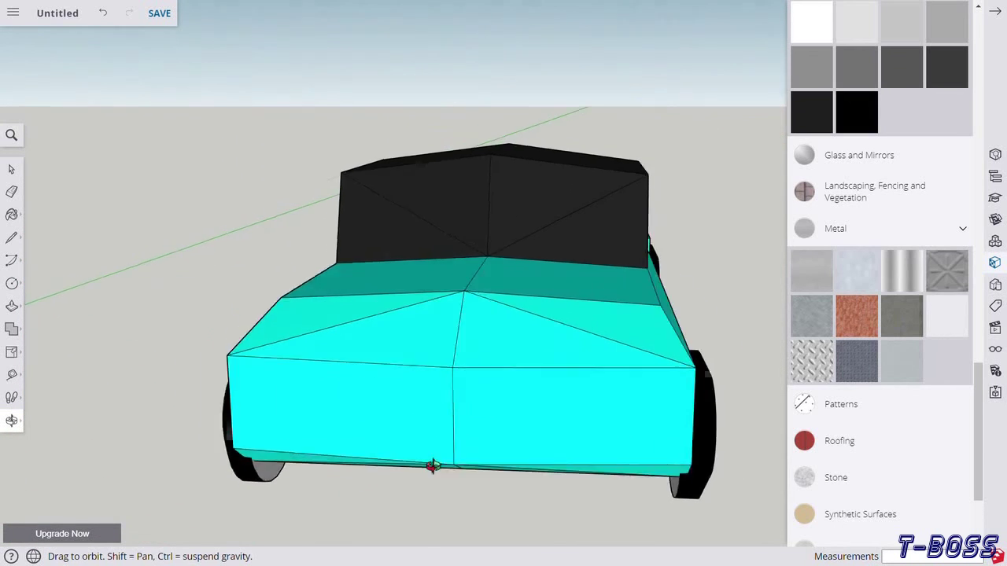
Step: Draw a left and a right headlight circle near each side of the front face
scroll(431, 467, "up", 3)
scroll(413, 434, "up", 2)
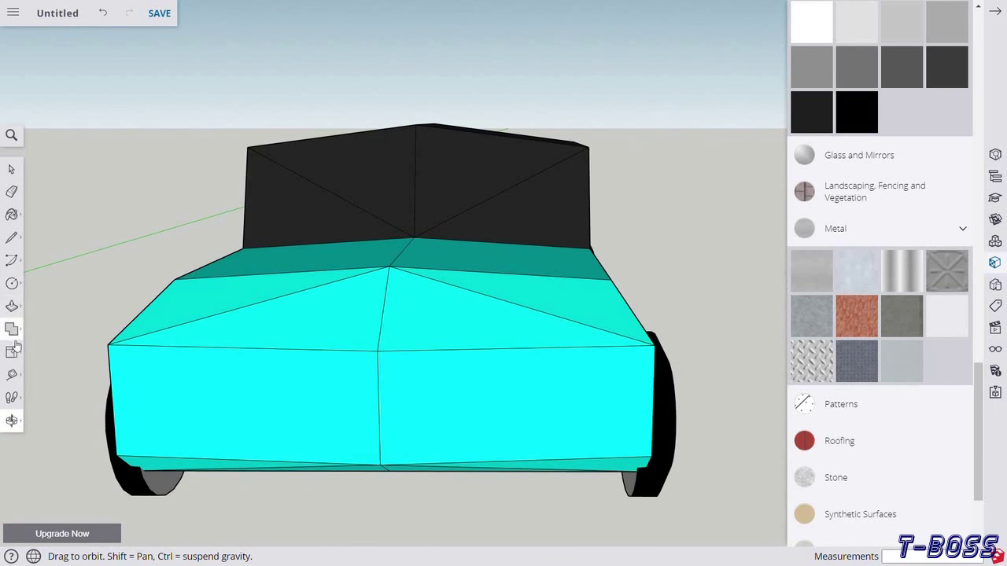
left_click(11, 283)
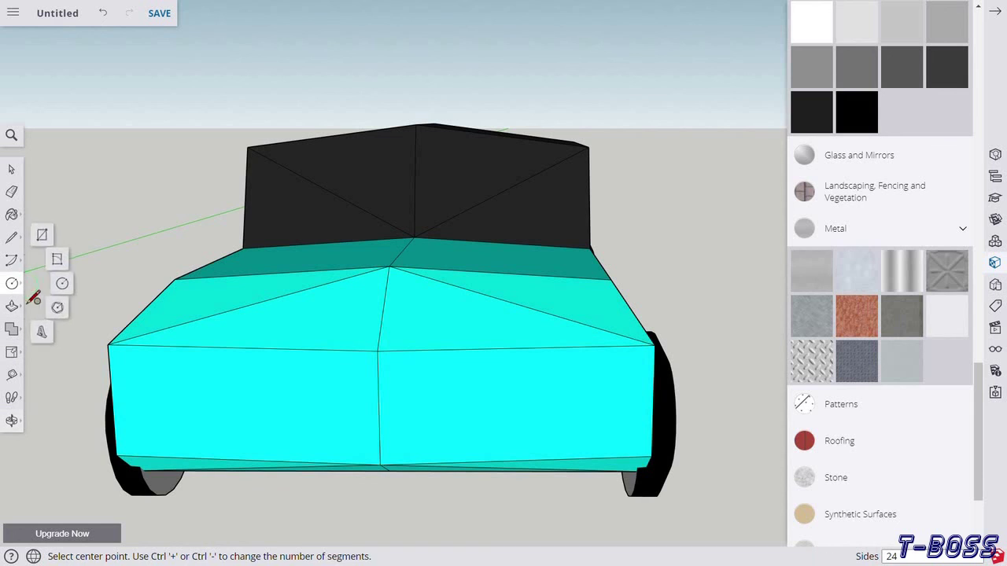
left_click(165, 400)
left_click(188, 417)
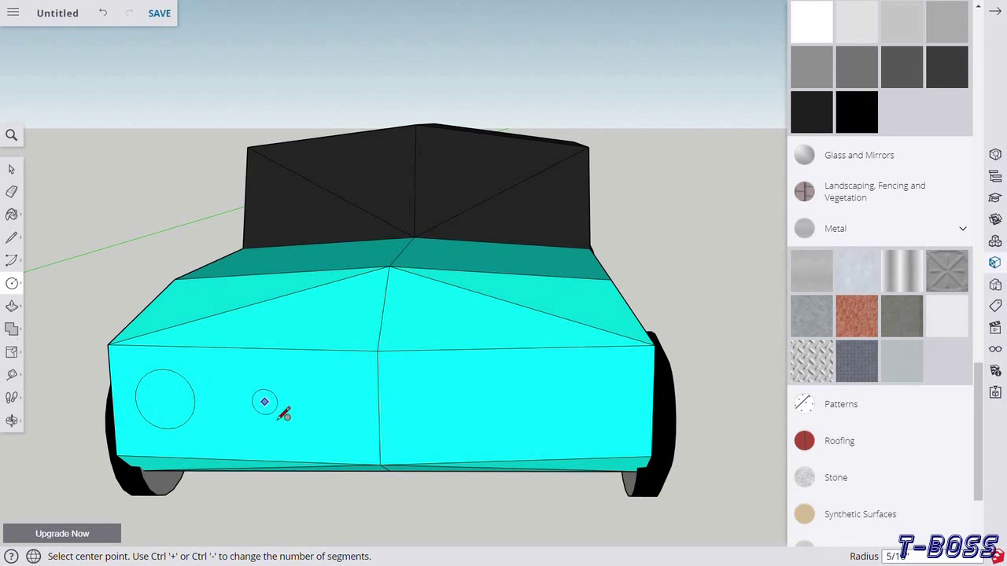
left_click(593, 400)
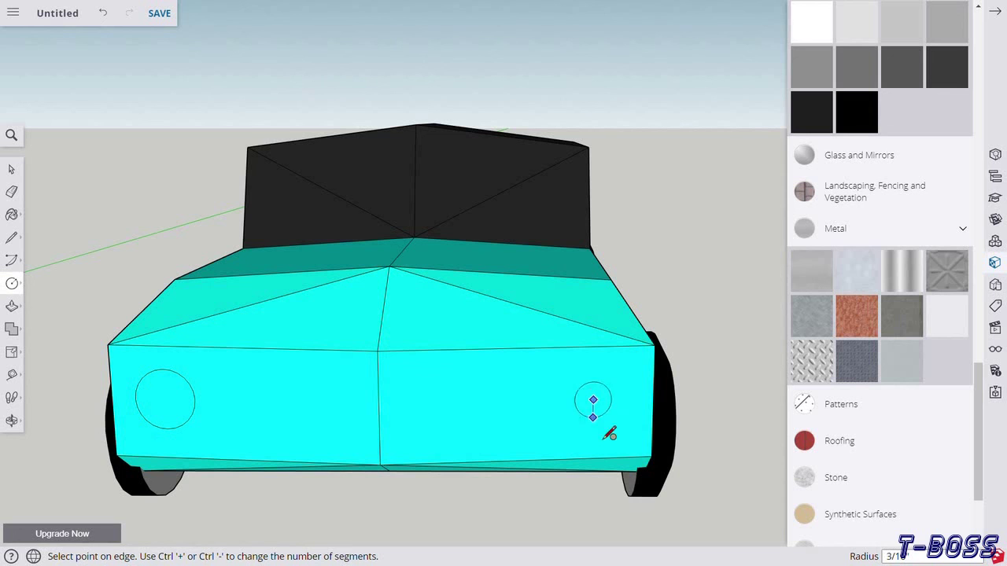
left_click(604, 429)
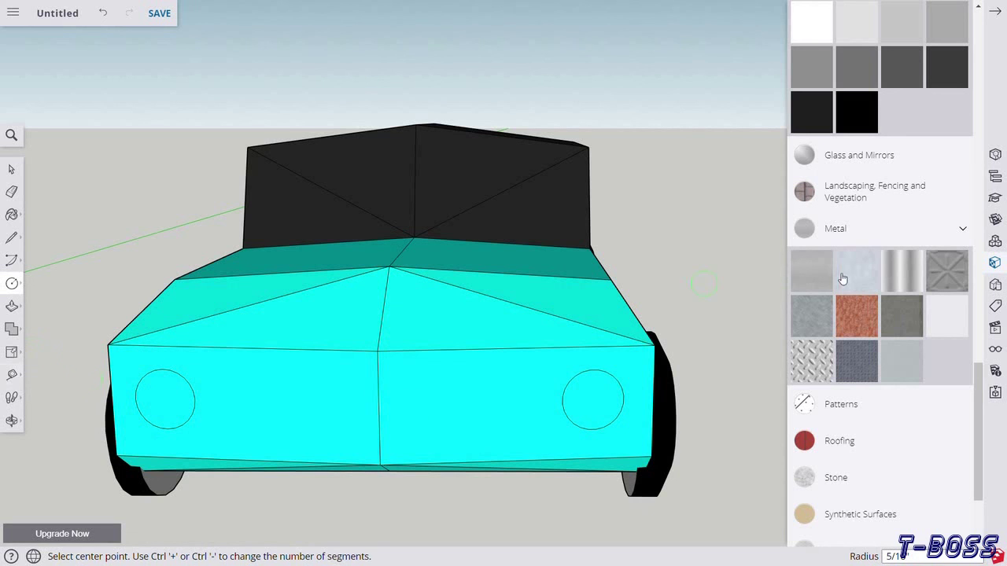
scroll(843, 278, "down", 2)
Step: Paint the right and left headlight circles pale yellow
scroll(843, 385, "up", 10)
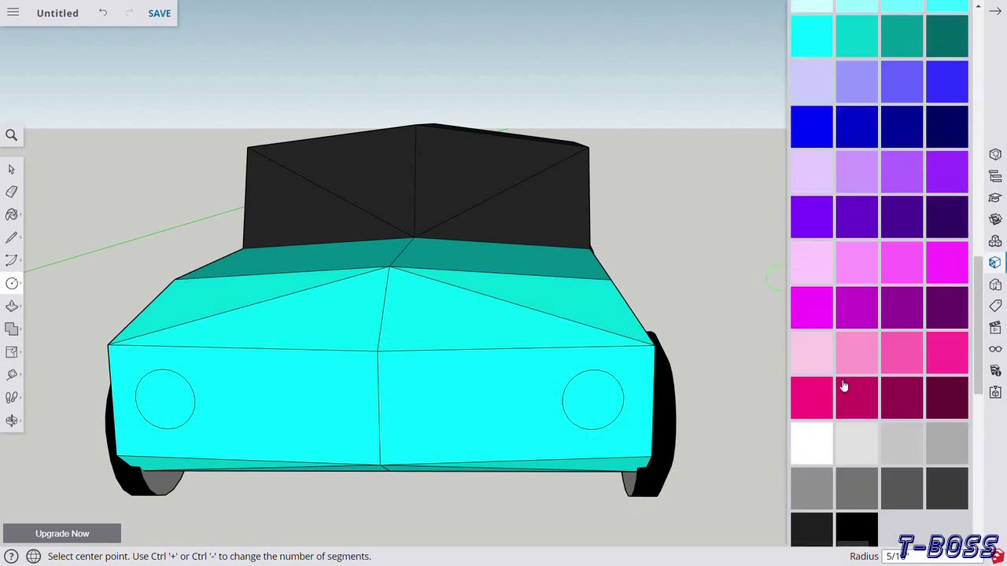
scroll(842, 385, "up", 5)
scroll(842, 384, "up", 5)
left_click(856, 279)
left_click(593, 397)
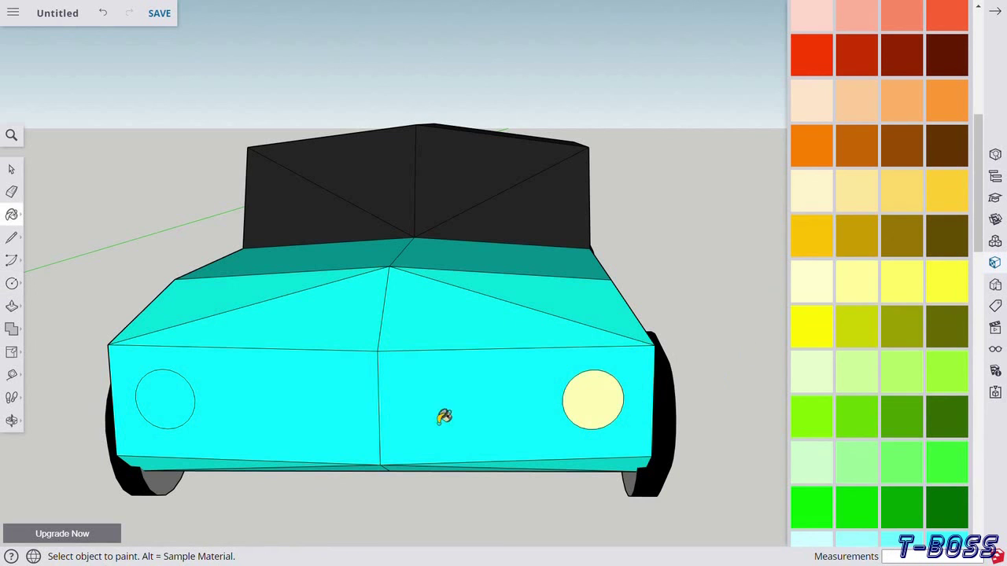
left_click(158, 423)
Step: Orbit to show the finished truck from the front and close the Materials panel
left_click(12, 420)
mouse_move(488, 382)
left_mouse_down()
mouse_move(108, 391)
mouse_move(286, 325)
left_mouse_up()
scroll(286, 326, "up", 3)
scroll(191, 333, "up", 2)
key("p")
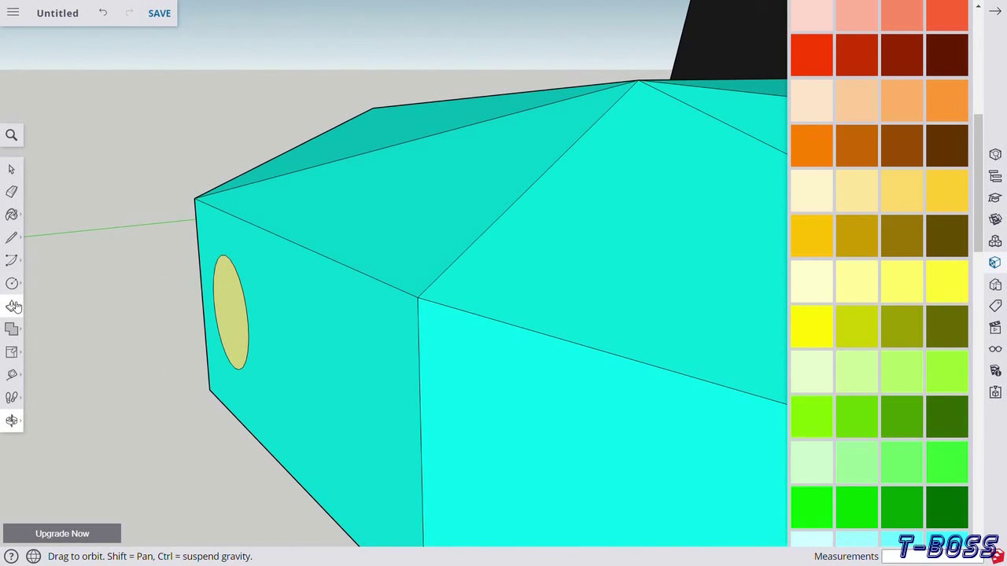
scroll(121, 299, "down", 3)
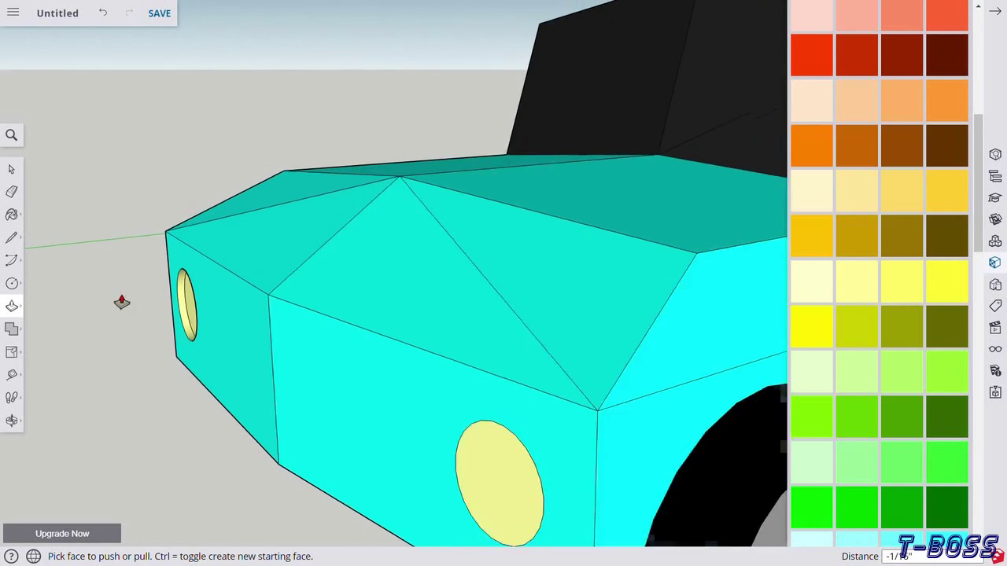
scroll(121, 299, "down", 2)
left_click(12, 420)
mouse_move(55, 409)
left_mouse_down()
mouse_move(461, 381)
mouse_move(306, 163)
mouse_move(225, 244)
mouse_move(242, 276)
left_mouse_up()
left_click(994, 14)
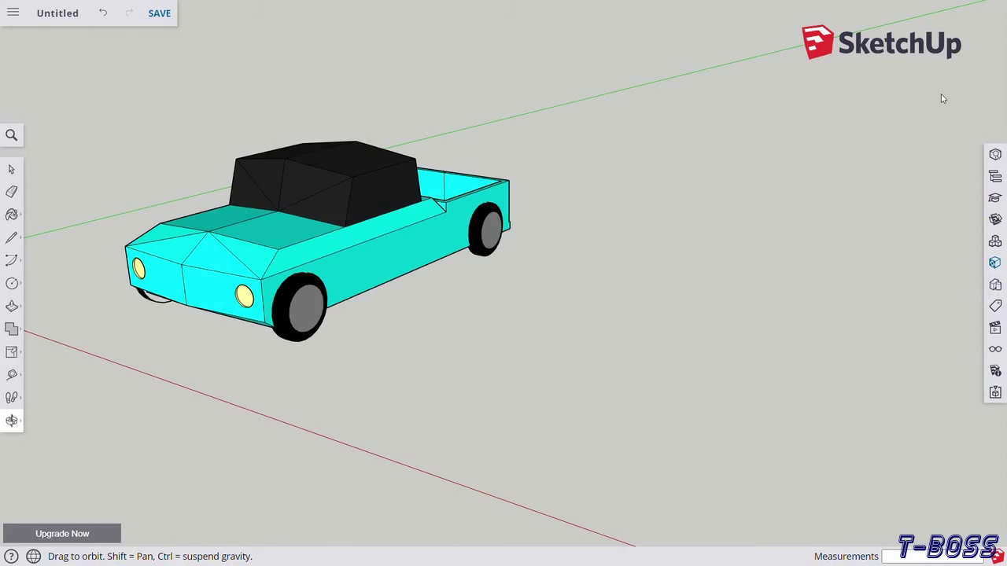